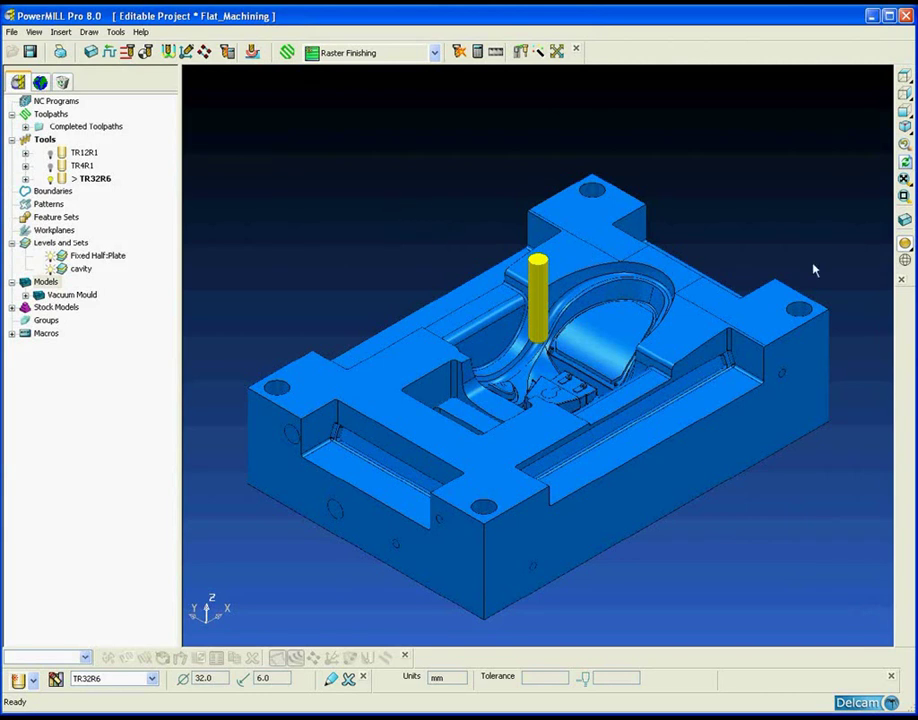
# - Shade the mould by draft angle, with the Drawing Options draft angle set to 89.5
pyautogui.moveTo(904, 243)
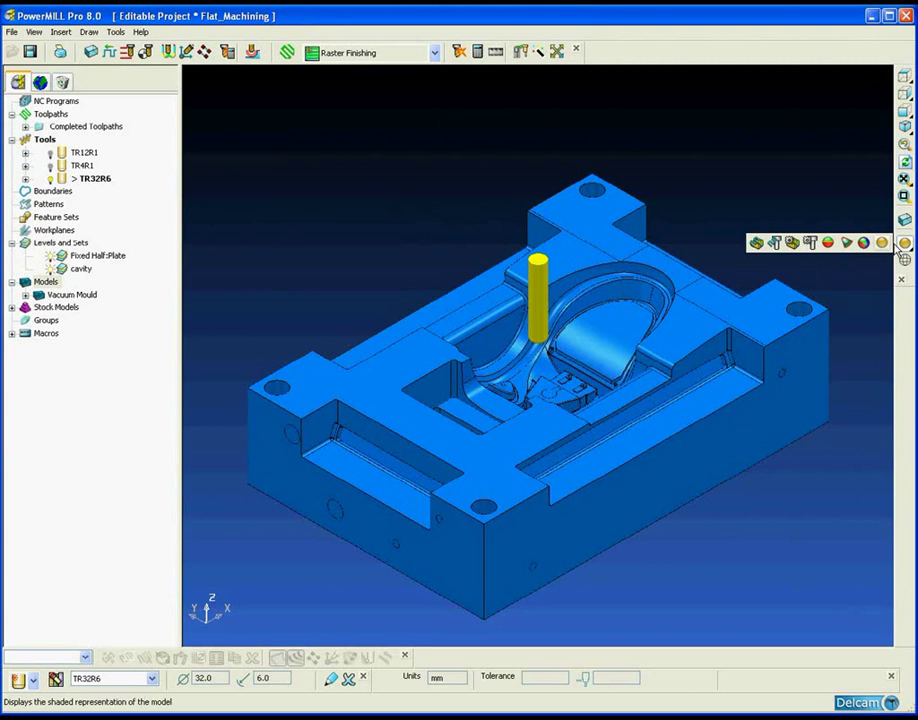
pyautogui.click(826, 244)
pyautogui.moveTo(790, 425); pyautogui.dragTo(300, 280, button='middle')
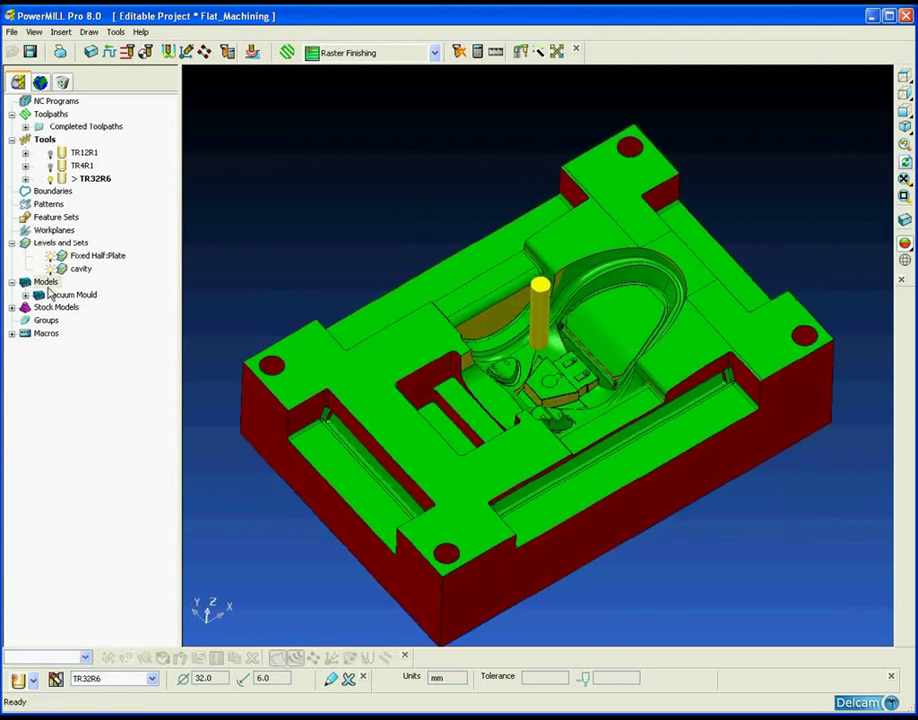
pyautogui.rightClick(50, 284)
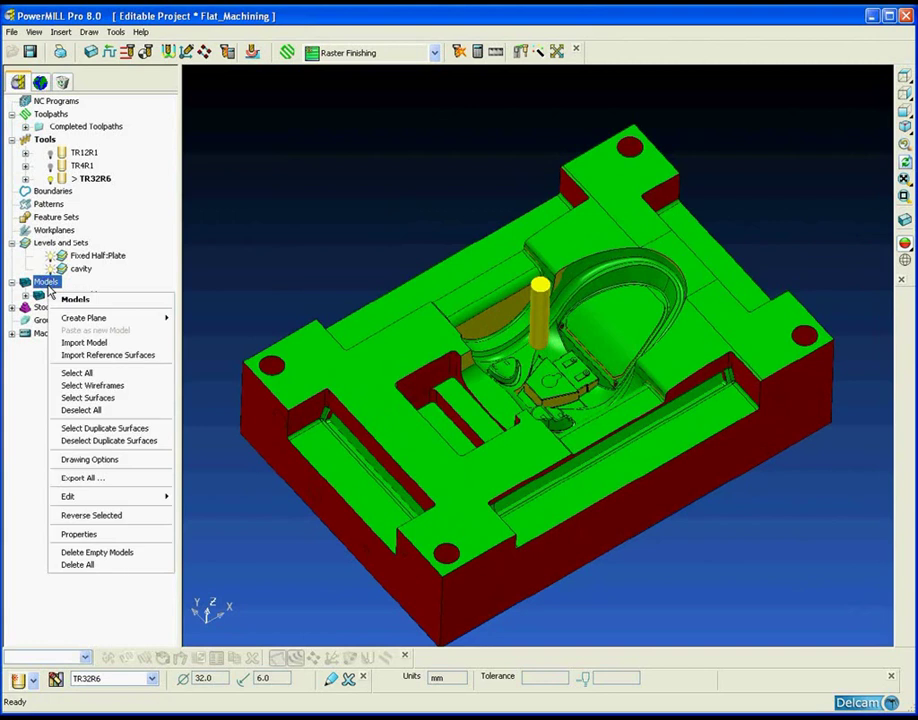
pyautogui.click(70, 462)
pyautogui.click(105, 552)
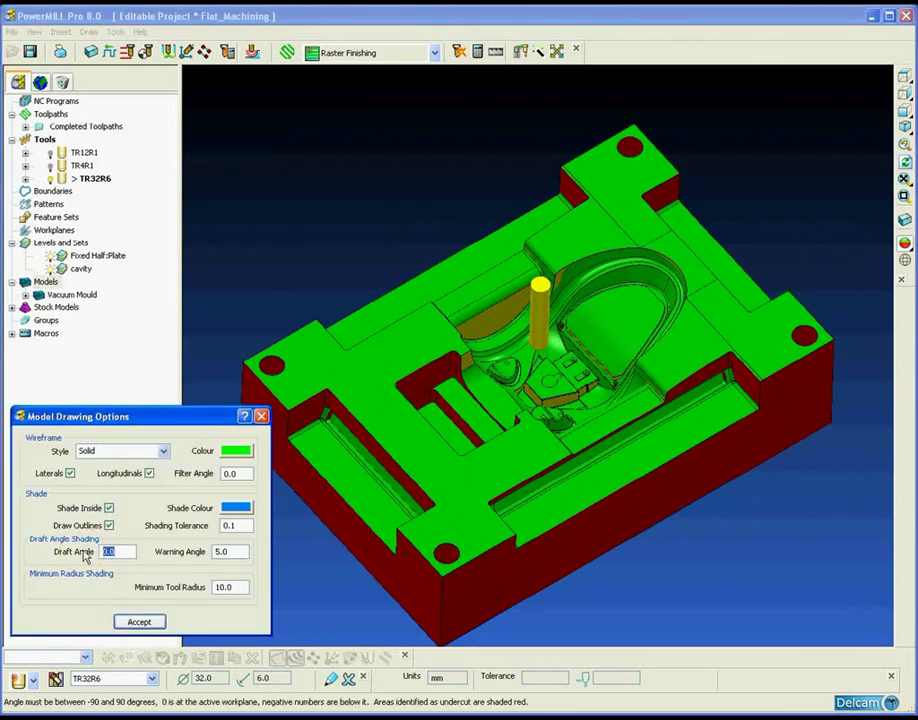
pyautogui.write('89.5')
pyautogui.click(139, 619)
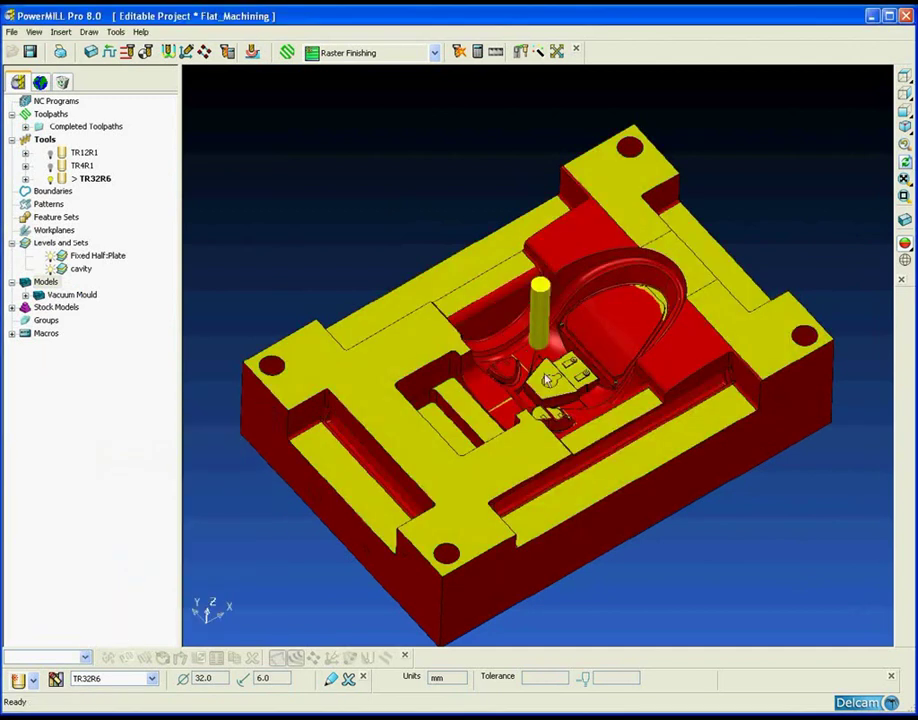
pyautogui.moveTo(609, 365); pyautogui.dragTo(555, 400, button='middle')
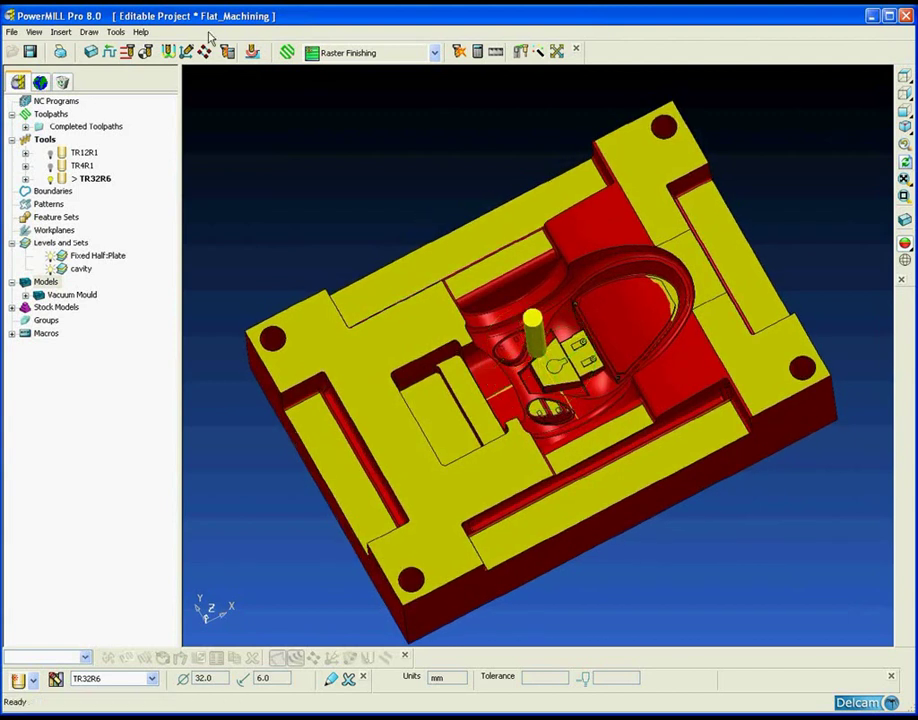
# - Calculate Raster Flat Finishing toolpath 1 with the TR32R6 tool and 20.0 stepover
pyautogui.click(287, 52)
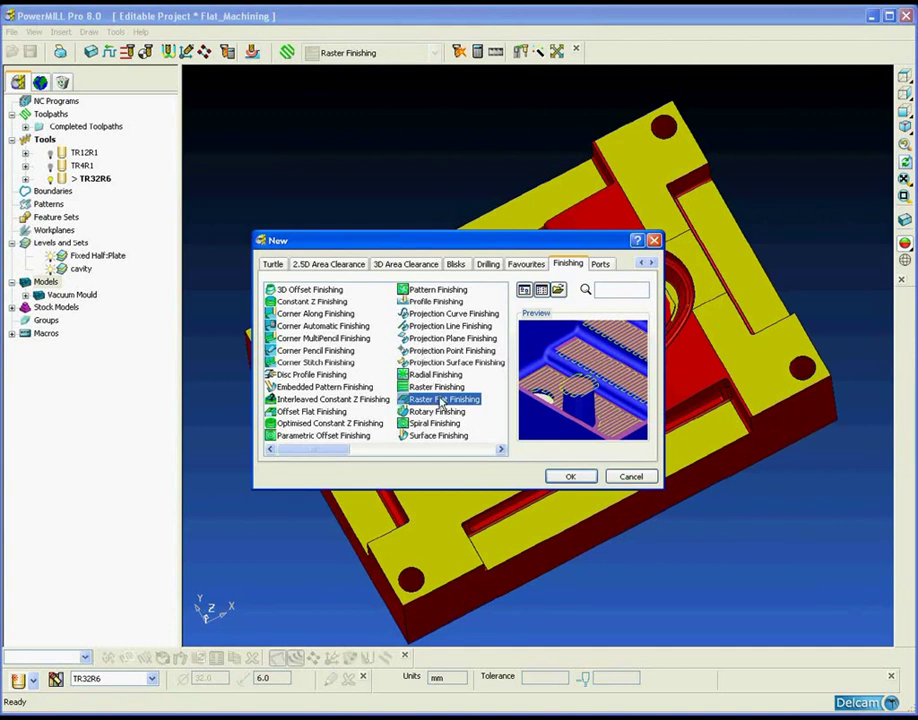
pyautogui.click(562, 477)
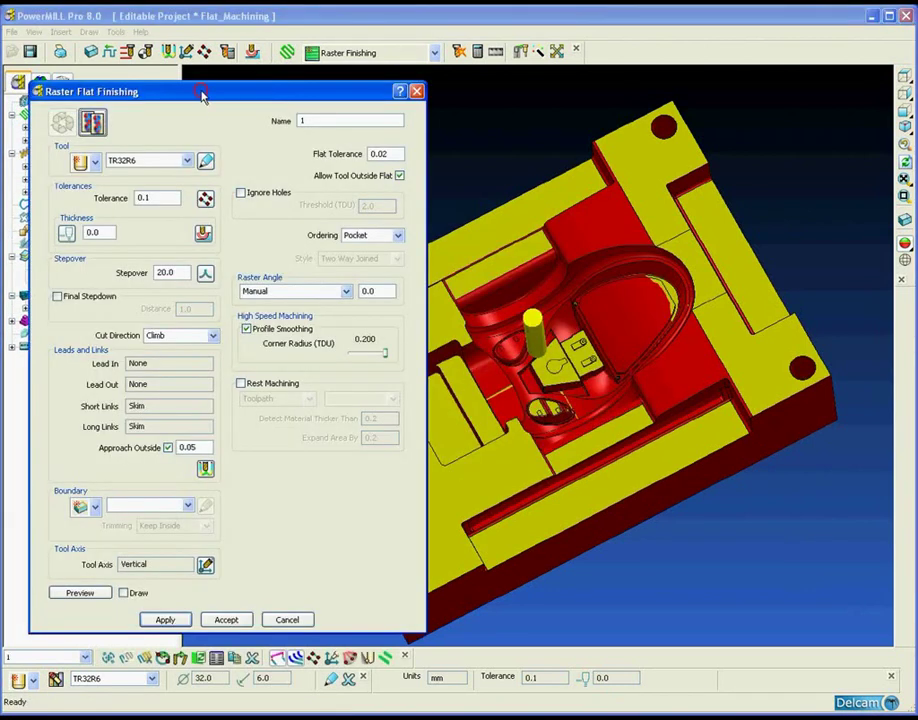
pyautogui.moveTo(201, 93); pyautogui.dragTo(181, 84)
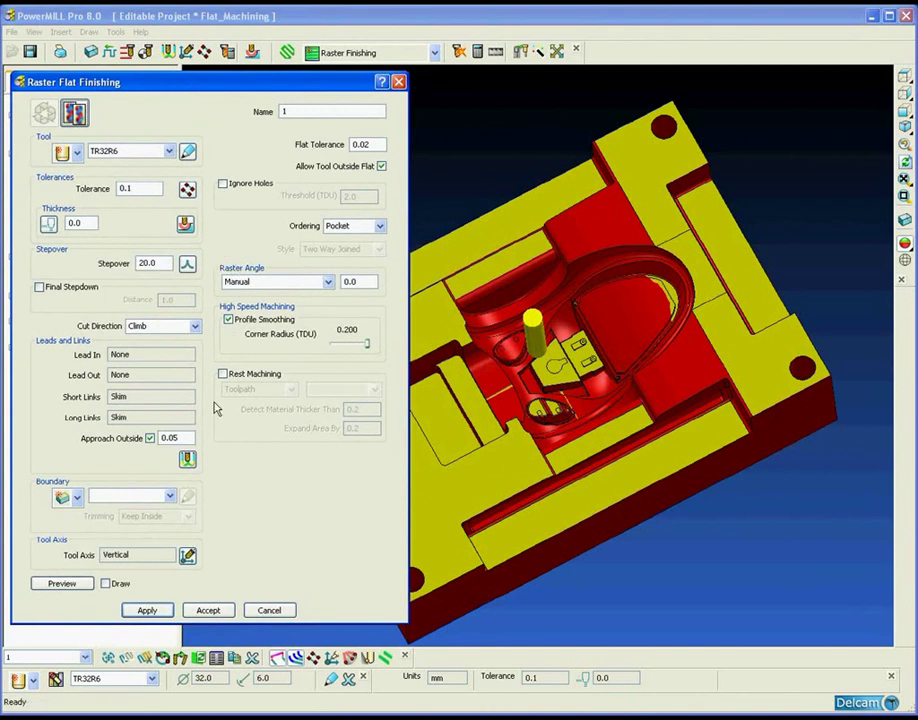
pyautogui.click(148, 611)
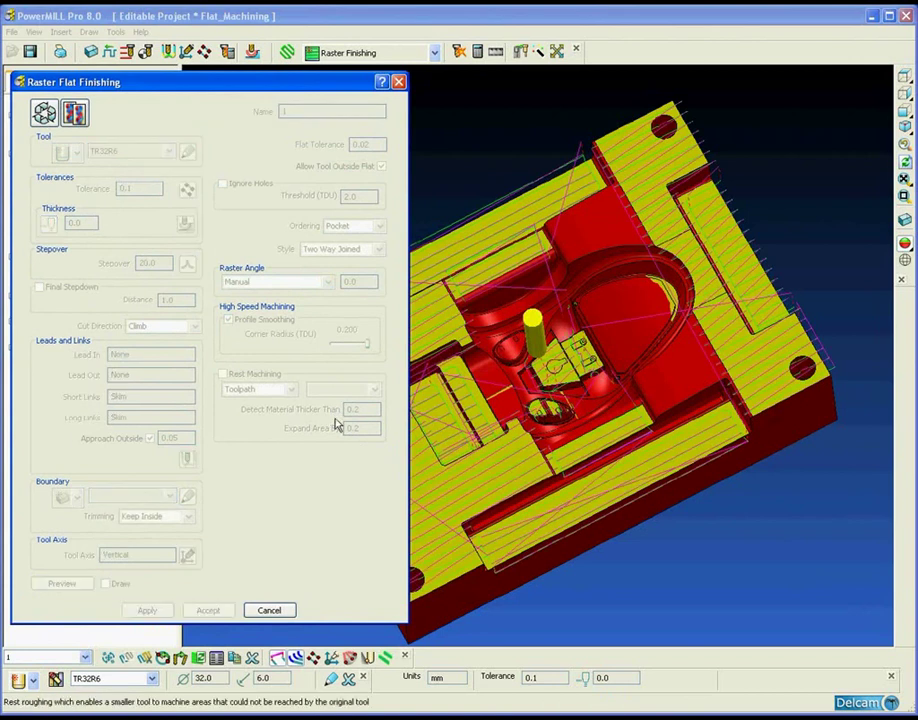
# - Close the toolpath form, hide toolpath 1's leads and links, and reshade the model
pyautogui.click(276, 611)
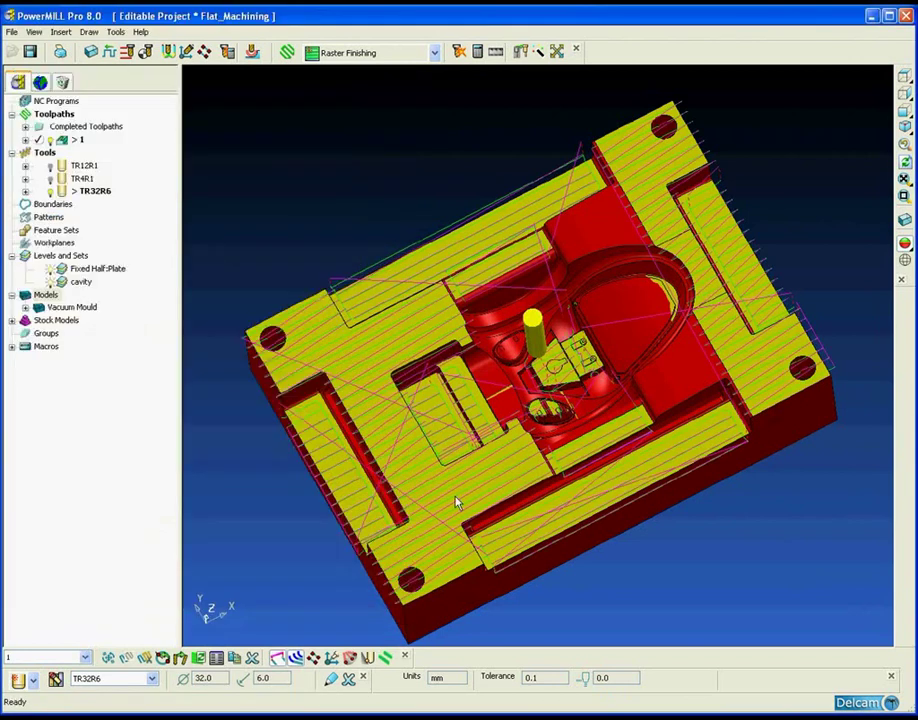
pyautogui.moveTo(494, 460); pyautogui.dragTo(533, 430, button='middle')
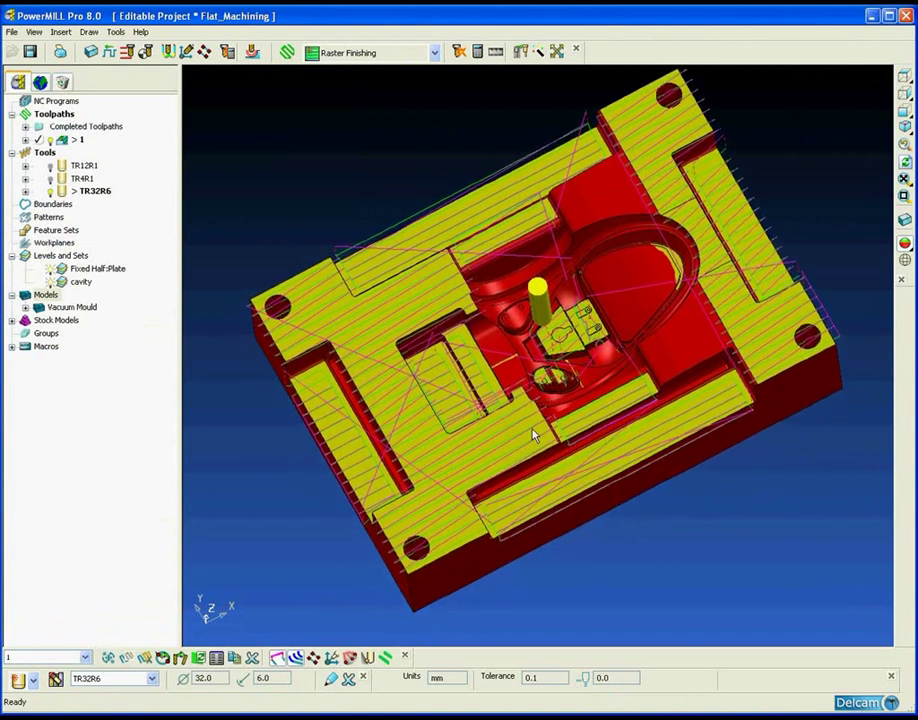
pyautogui.click(906, 246)
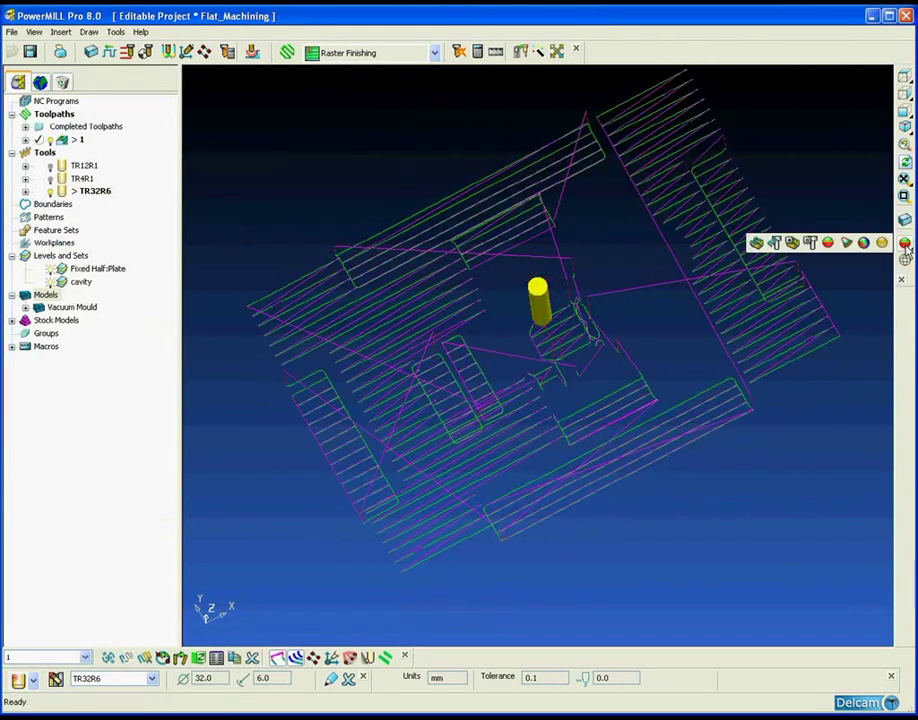
pyautogui.click(275, 660)
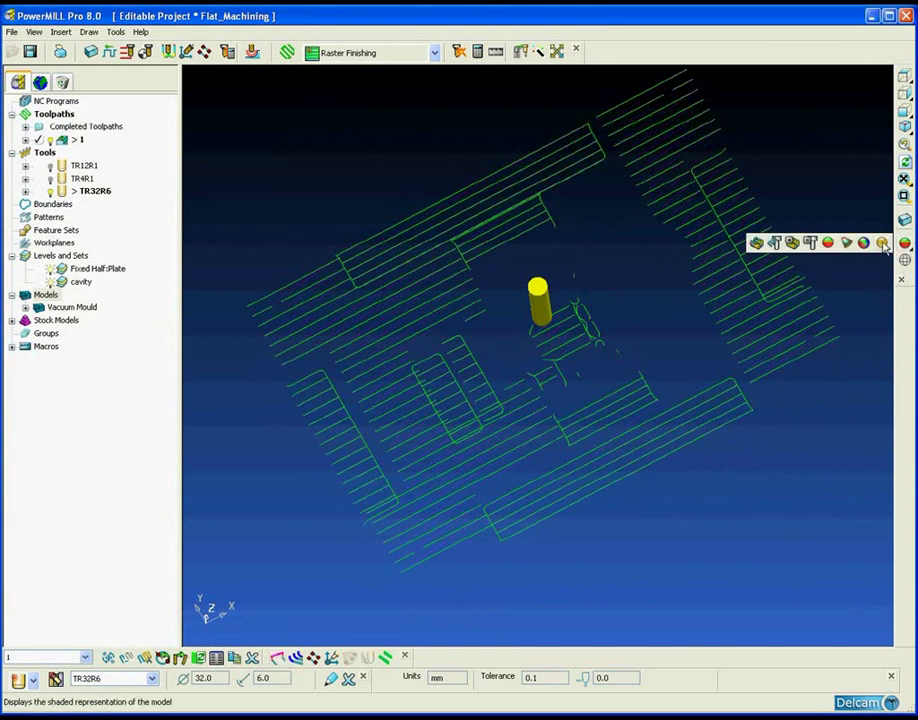
pyautogui.click(883, 243)
# - Zoom and pan to inspect the raster passes near the circular feature and pockets
pyautogui.moveTo(388, 245)
pyautogui.mouseDown(button='middle')
pyautogui.moveTo(533, 297)
pyautogui.moveTo(538, 308)
pyautogui.mouseUp(button='middle')
pyautogui.scroll(8, 532, 357)
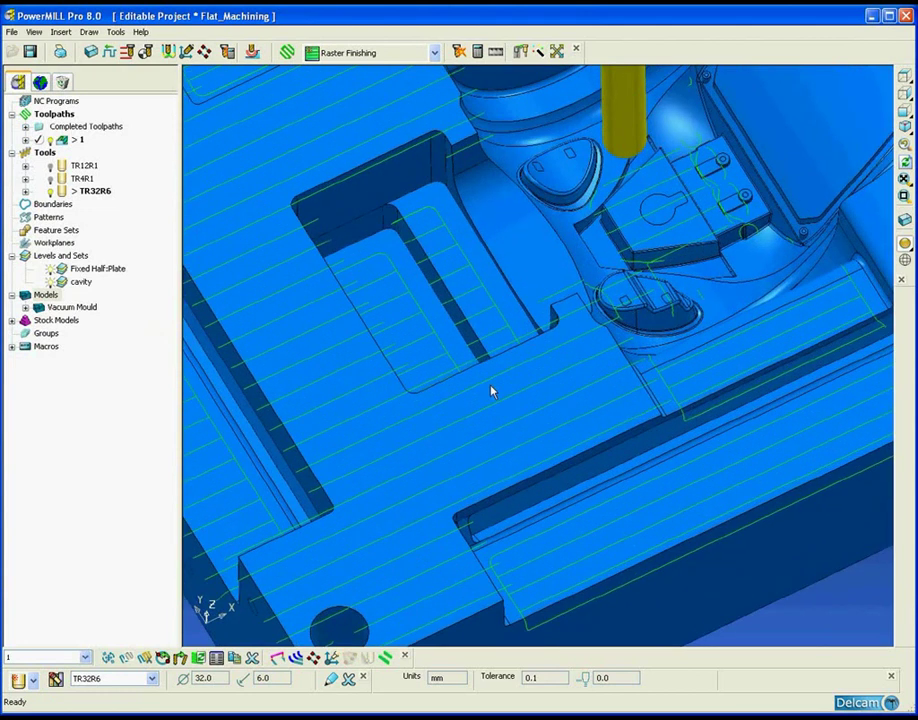
pyautogui.scroll(2, 501, 450)
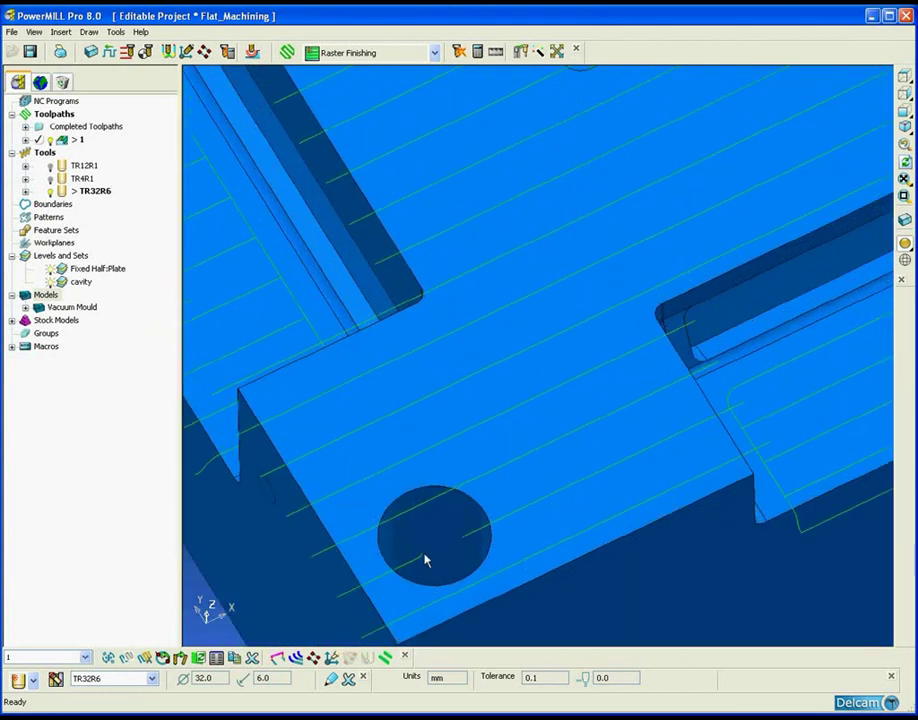
pyautogui.keyDown('shift'); pyautogui.moveTo(785, 163); pyautogui.dragTo(407, 498, button='middle'); pyautogui.keyUp('shift')
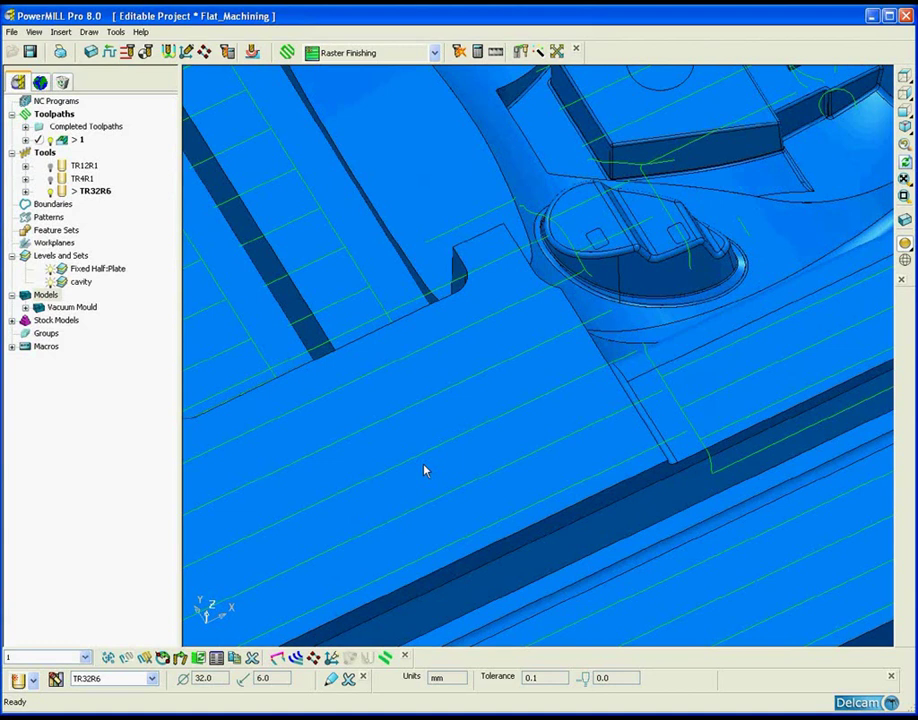
pyautogui.moveTo(424, 470); pyautogui.dragTo(457, 350, button='middle')
# - Make toolpath 1's settings editable and turn on Ignore Holes
pyautogui.rightClick(65, 143)
pyautogui.click(96, 221)
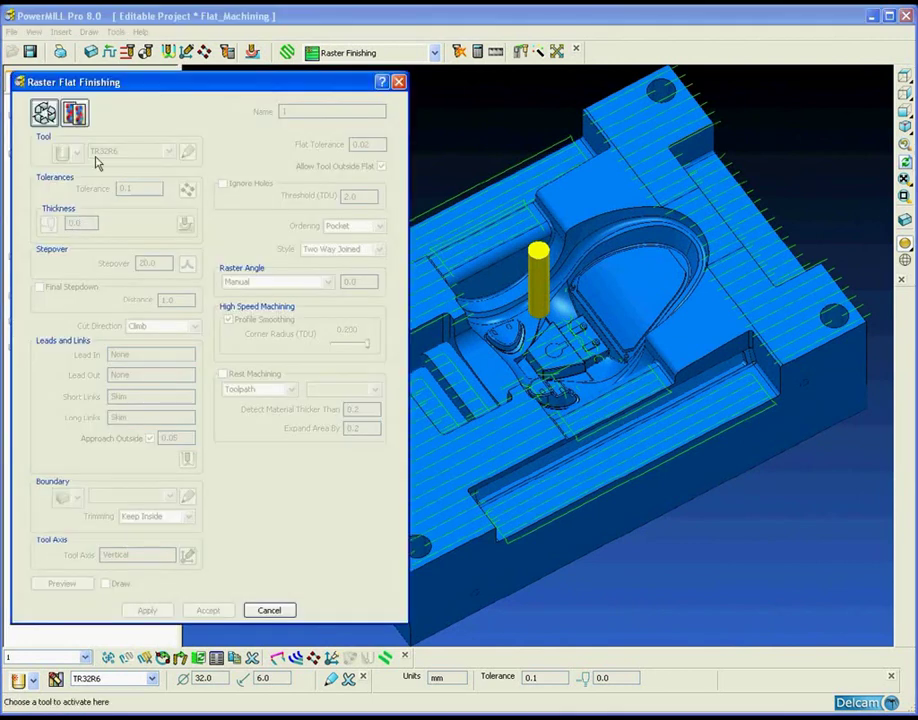
pyautogui.click(44, 113)
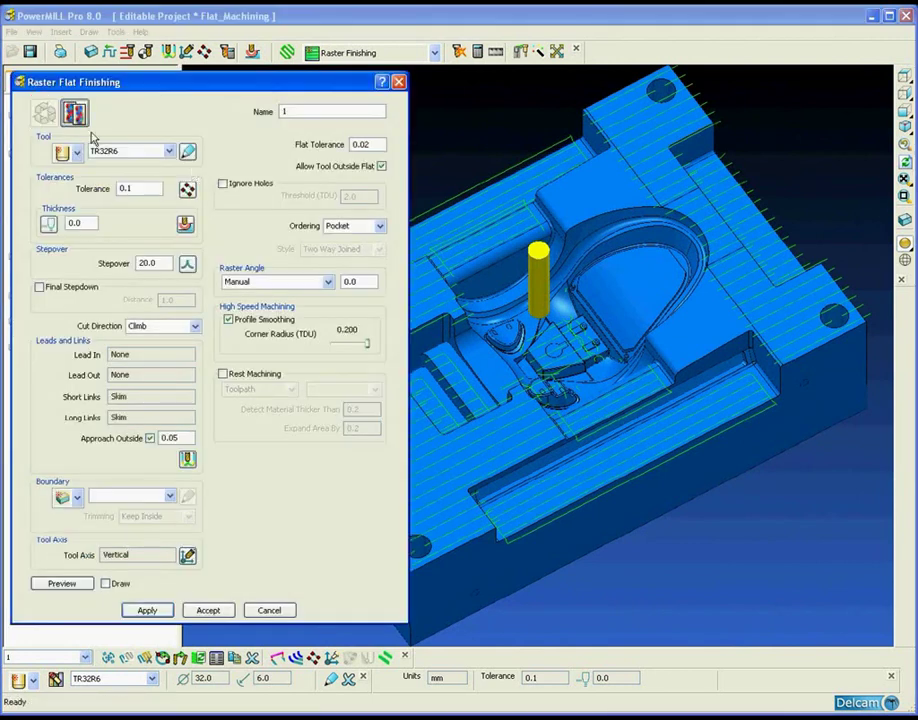
pyautogui.click(222, 184)
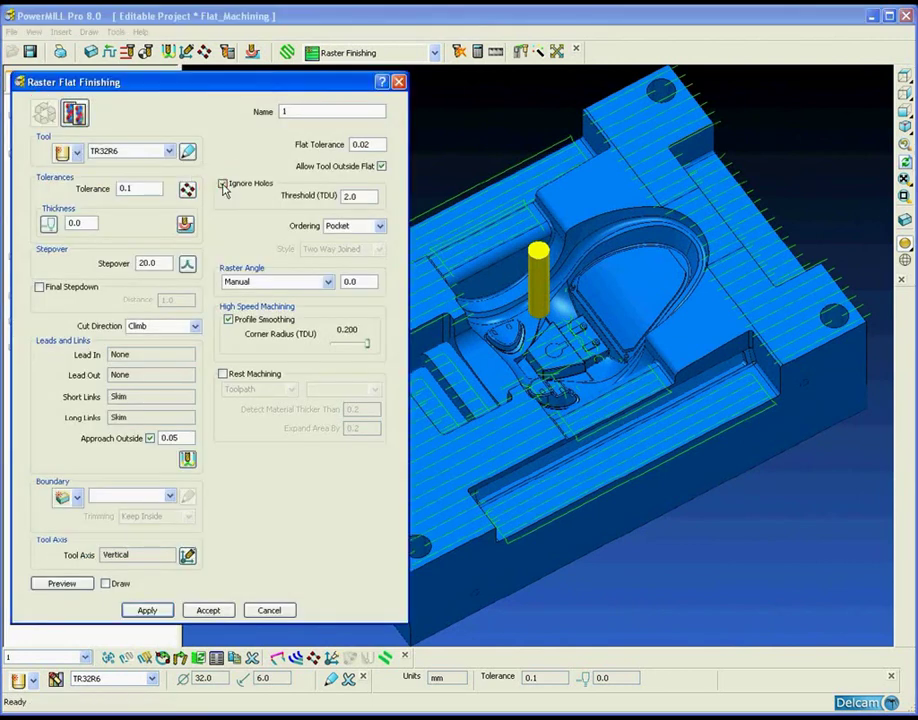
# - Acquire the cavity surfaces in Component Thickness and set their machining mode to Collision
pyautogui.click(183, 224)
pyautogui.click(352, 282)
pyautogui.click(281, 236)
pyautogui.click(265, 246)
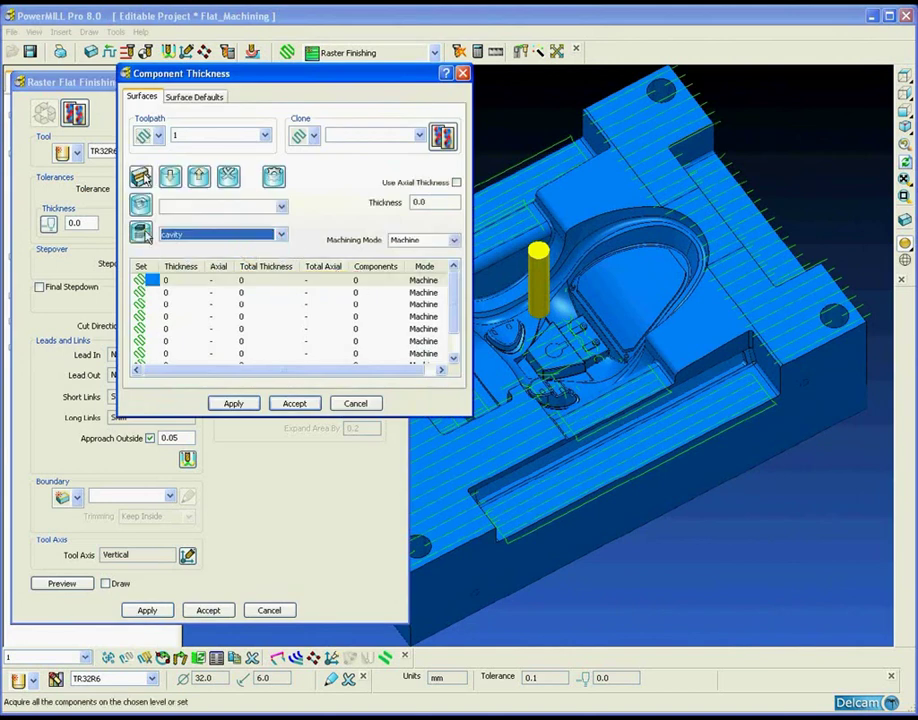
pyautogui.click(141, 233)
pyautogui.click(425, 240)
pyautogui.click(404, 258)
pyautogui.click(236, 403)
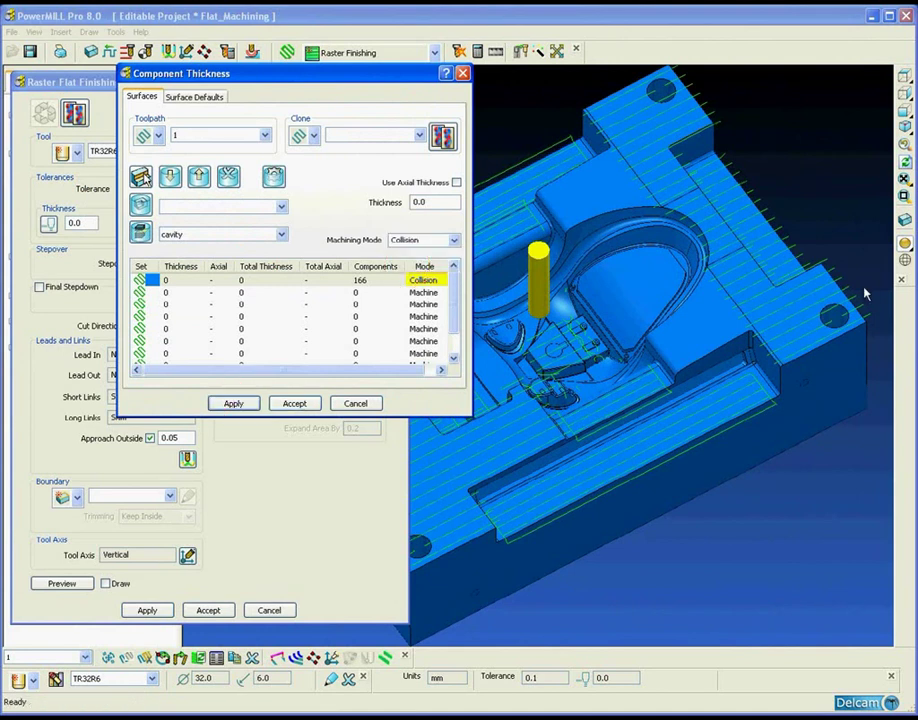
# - Shade the model by machining mode, accept the thicknesses, and recalculate toolpath 1
pyautogui.click(904, 243)
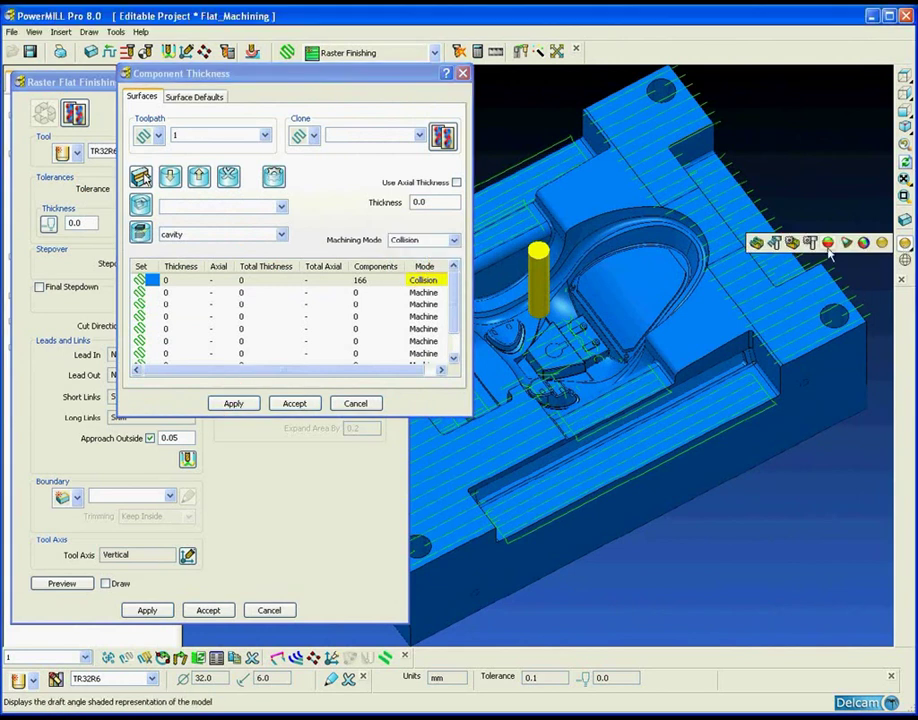
pyautogui.click(775, 246)
pyautogui.moveTo(700, 290); pyautogui.dragTo(555, 362, button='middle')
pyautogui.click(295, 403)
pyautogui.moveTo(508, 330); pyautogui.dragTo(465, 337, button='middle')
pyautogui.click(148, 610)
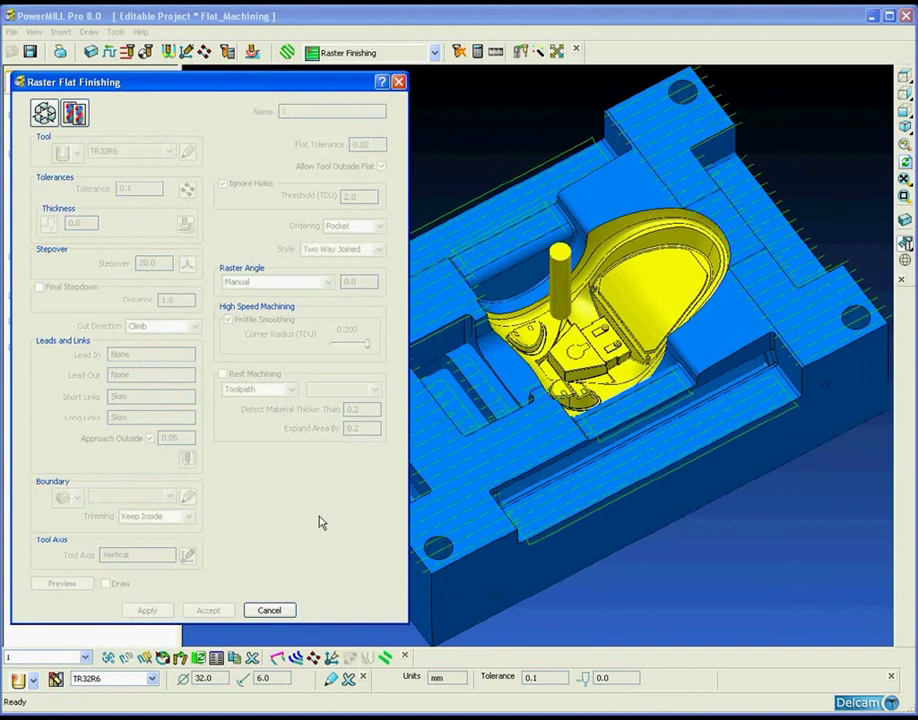
pyautogui.click(269, 610)
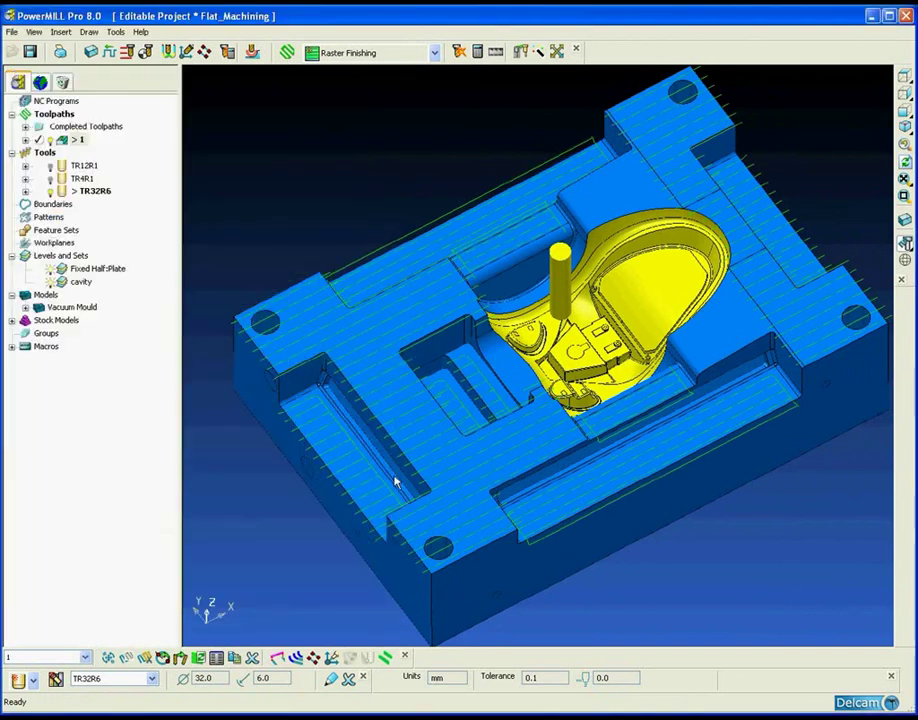
pyautogui.scroll(5, 559, 406)
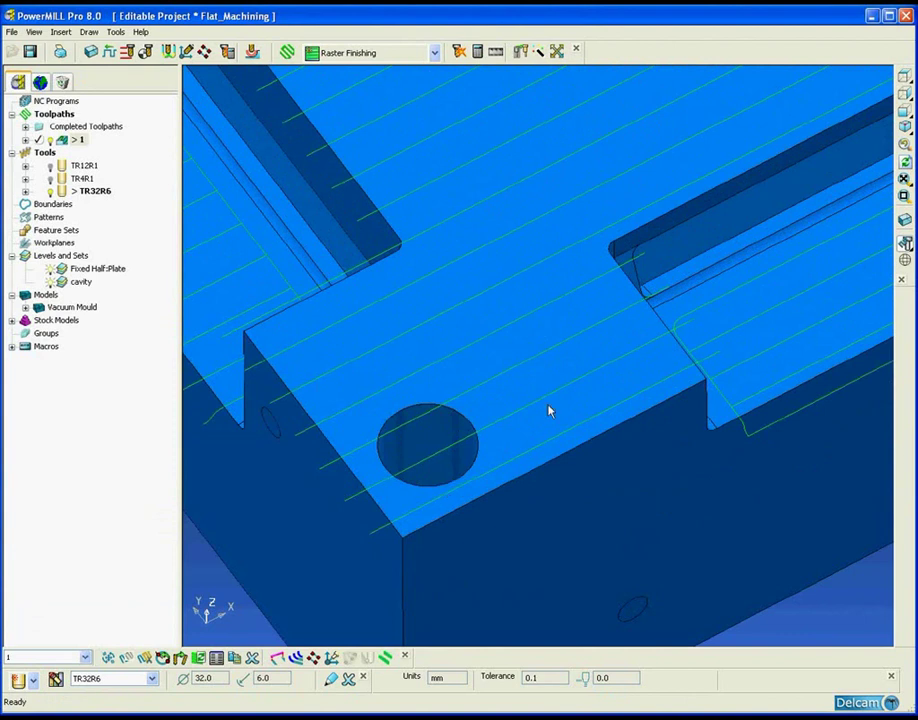
# - Zoom out and centre the whole mould plate showing toolpath 1's raster passes
pyautogui.scroll(-8, 549, 410)
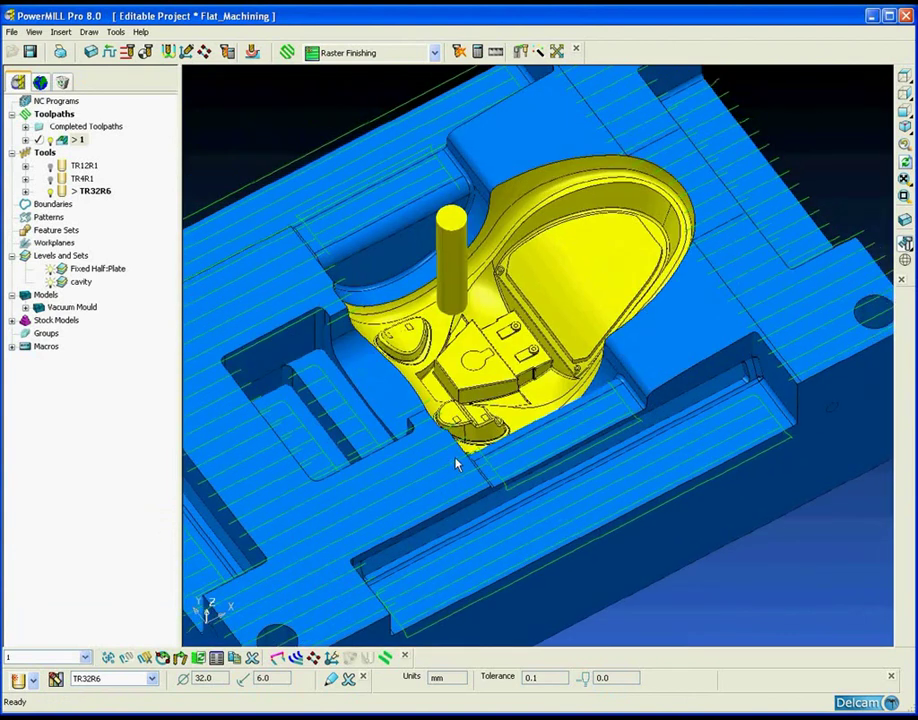
pyautogui.scroll(-4, 452, 447)
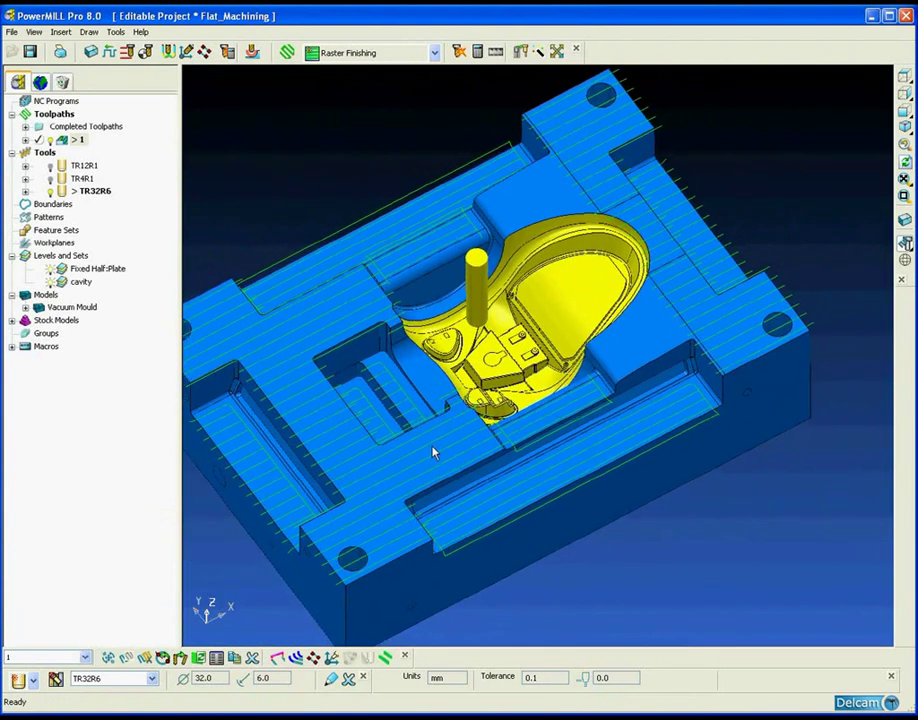
pyautogui.keyDown('shift'); pyautogui.moveTo(462, 447); pyautogui.dragTo(475, 441, button='middle'); pyautogui.keyUp('shift')
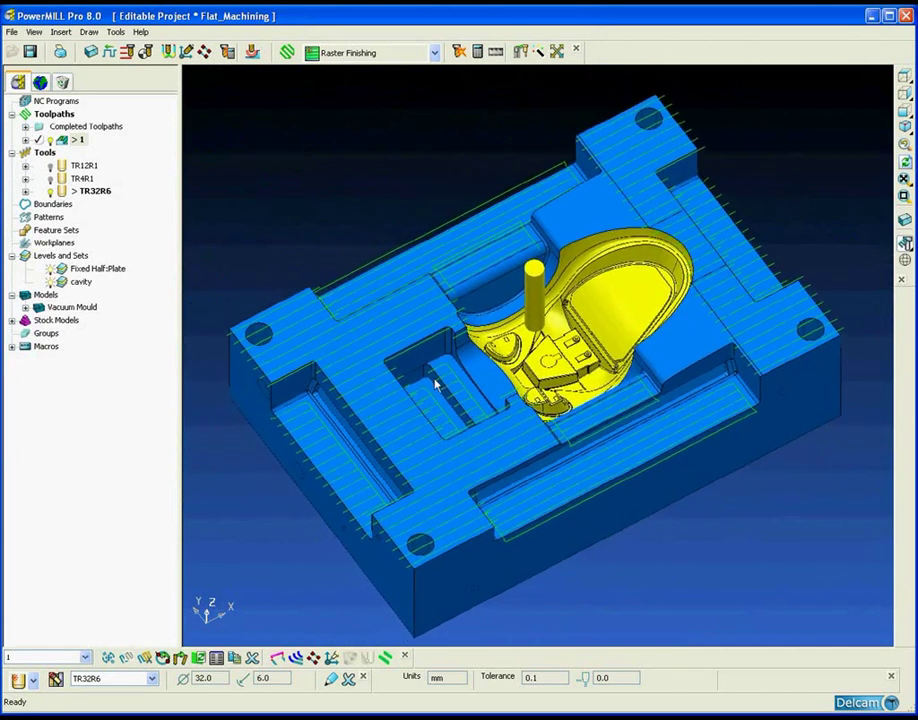
# - Start a new Raster Flat Finishing toolpath using the TR12R1 tool
pyautogui.click(287, 52)
pyautogui.moveTo(400, 242); pyautogui.dragTo(159, 389)
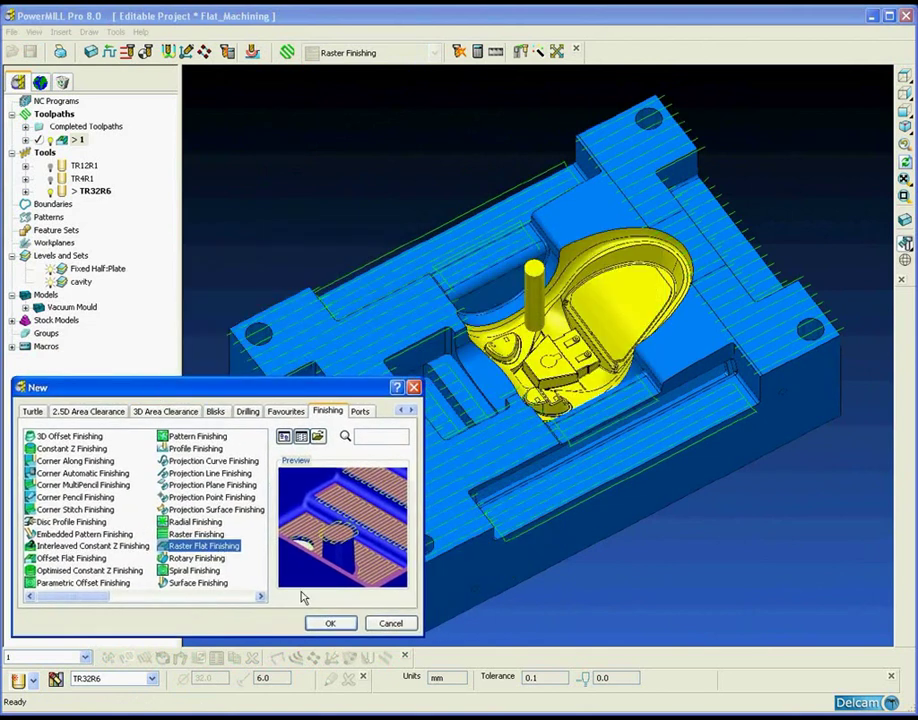
pyautogui.click(326, 622)
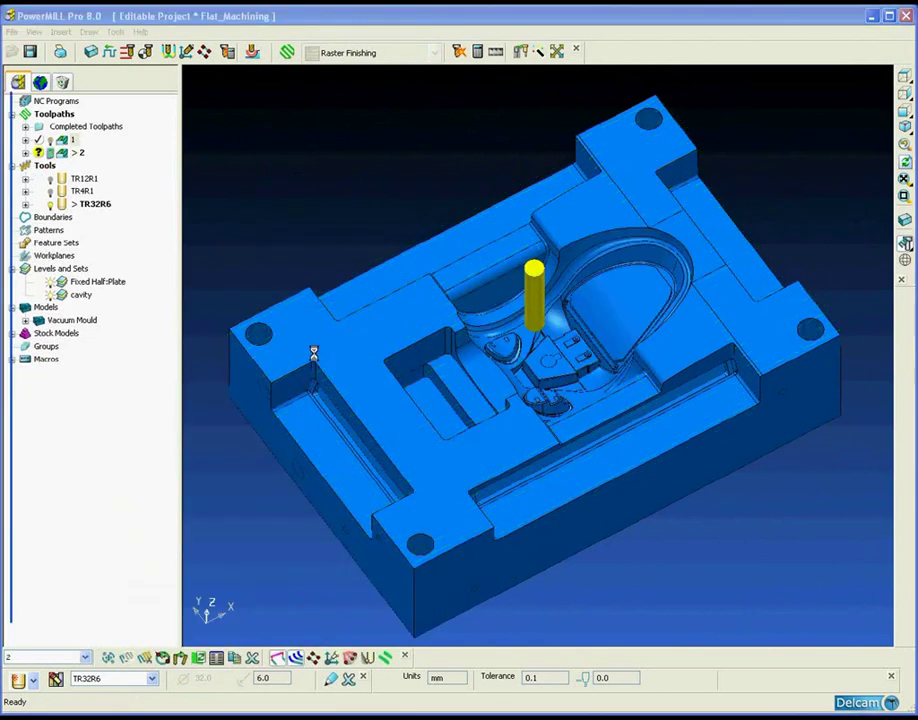
pyautogui.click(170, 152)
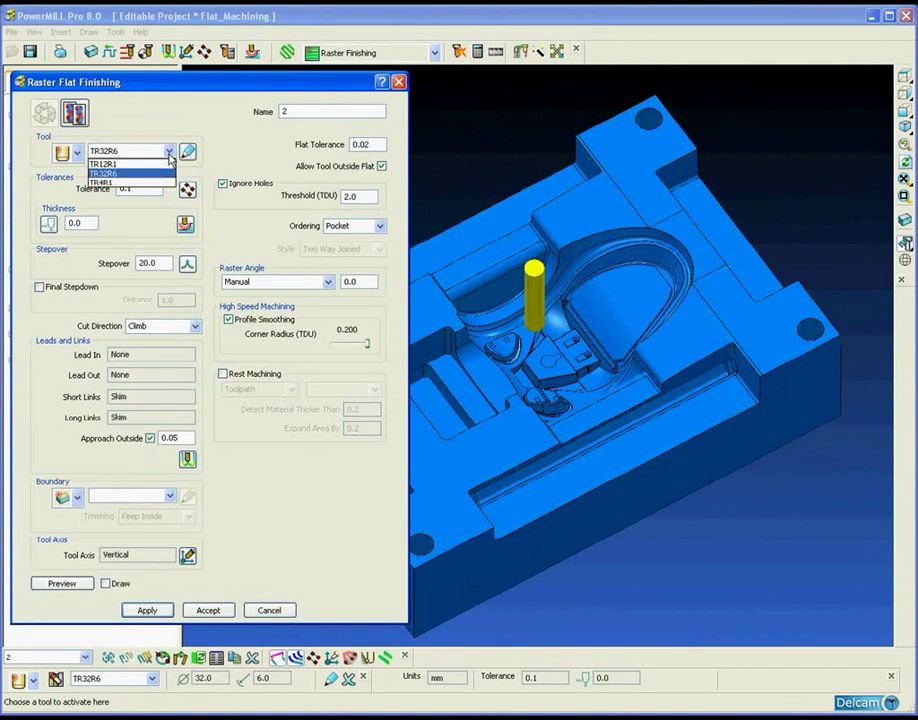
pyautogui.click(161, 164)
# - Set stepover to 7.0 and raster angle to 90, and select the first component thickness row
pyautogui.click(147, 264)
pyautogui.moveTo(147, 264); pyautogui.dragTo(135, 279)
pyautogui.write('7.0')
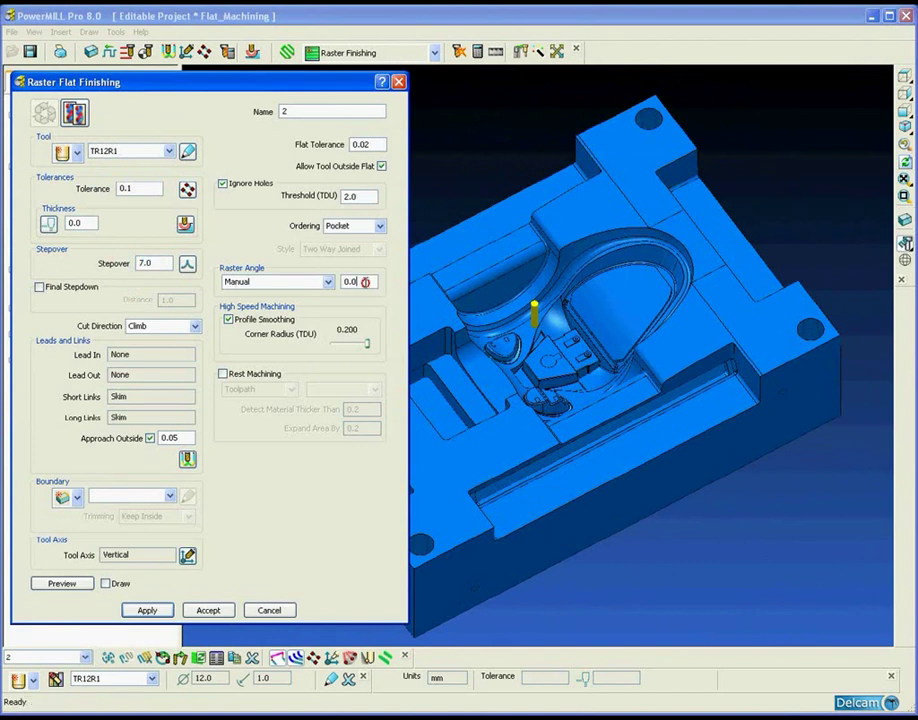
pyautogui.moveTo(356, 282); pyautogui.dragTo(336, 283)
pyautogui.write('90')
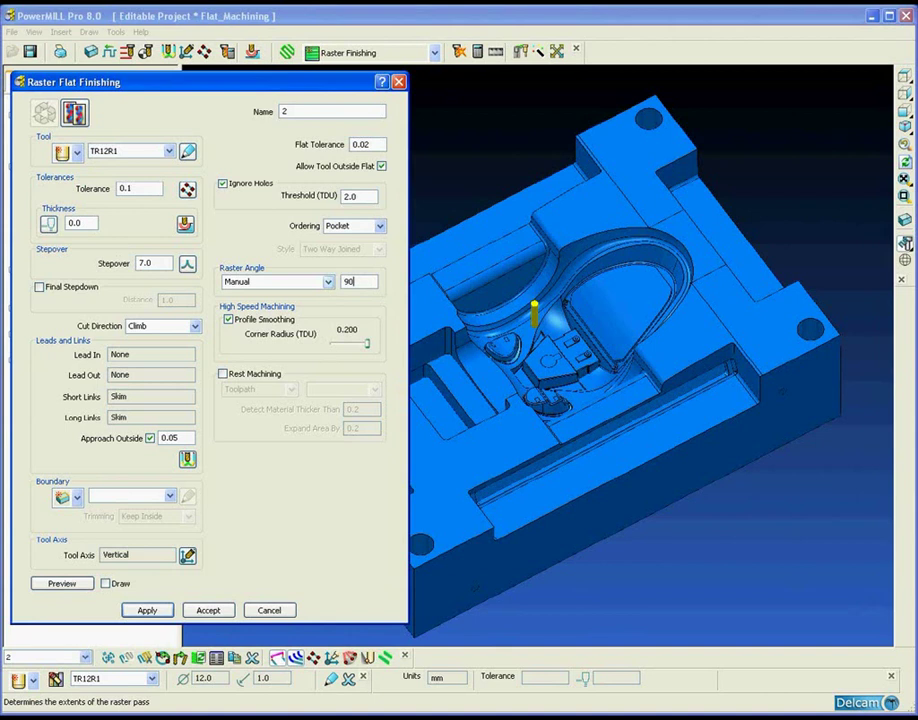
pyautogui.click(186, 224)
pyautogui.click(352, 281)
# - Set the Fixed Half:Plate surfaces to Collision and calculate toolpath 2 inside the cavity
pyautogui.click(280, 236)
pyautogui.click(188, 256)
pyautogui.click(140, 232)
pyautogui.click(404, 240)
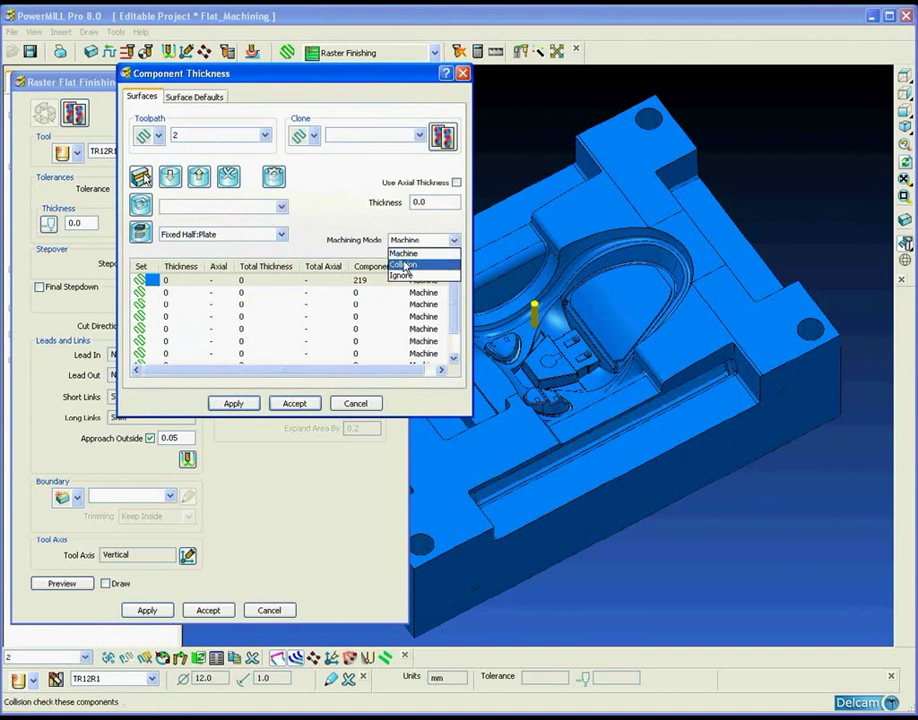
pyautogui.click(404, 262)
pyautogui.click(245, 404)
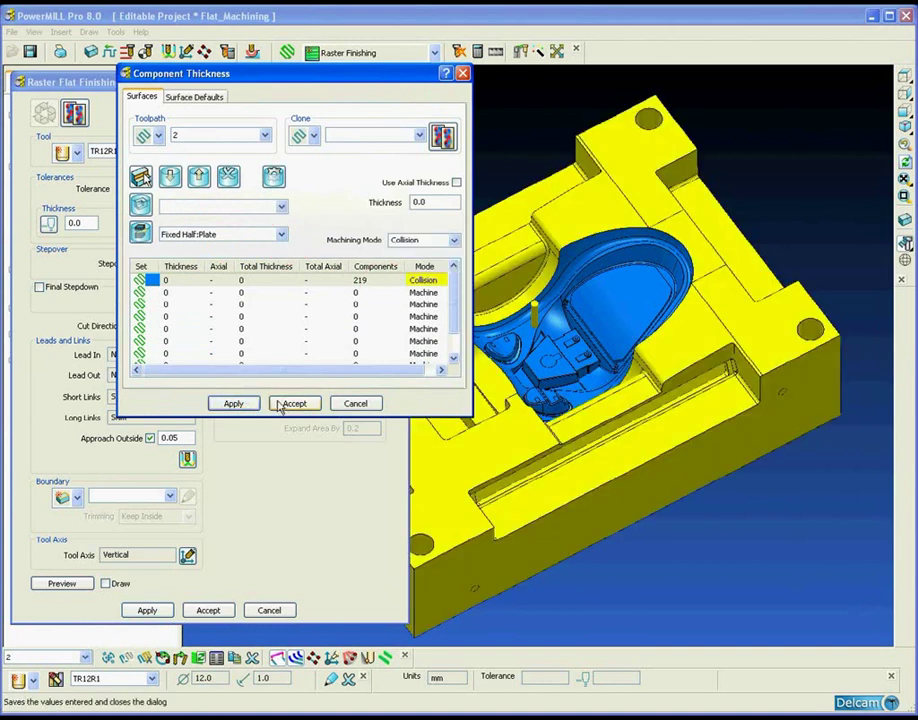
pyautogui.click(288, 403)
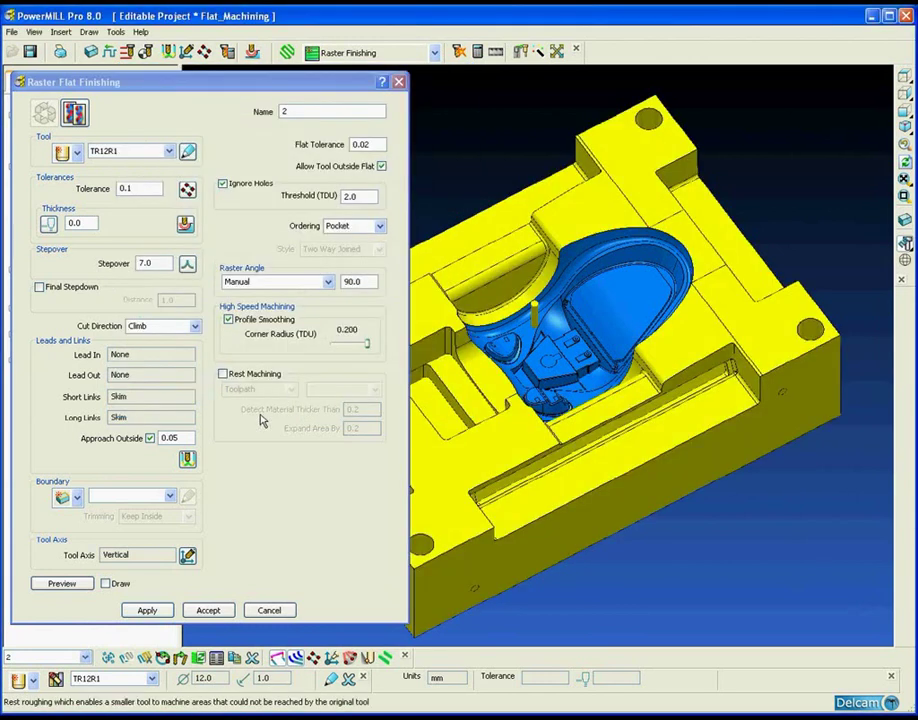
pyautogui.click(148, 610)
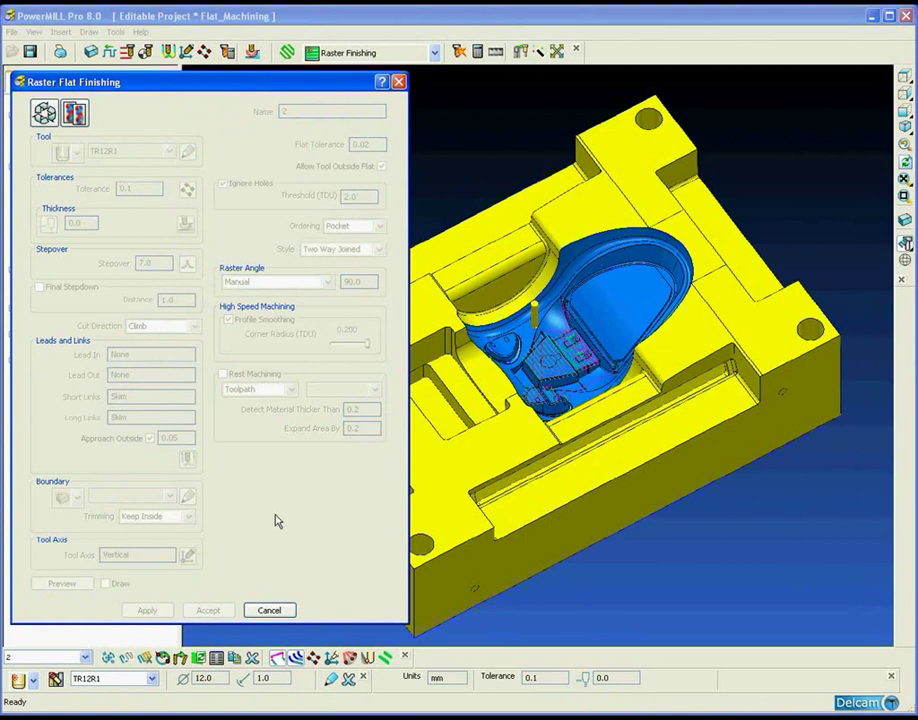
pyautogui.click(270, 609)
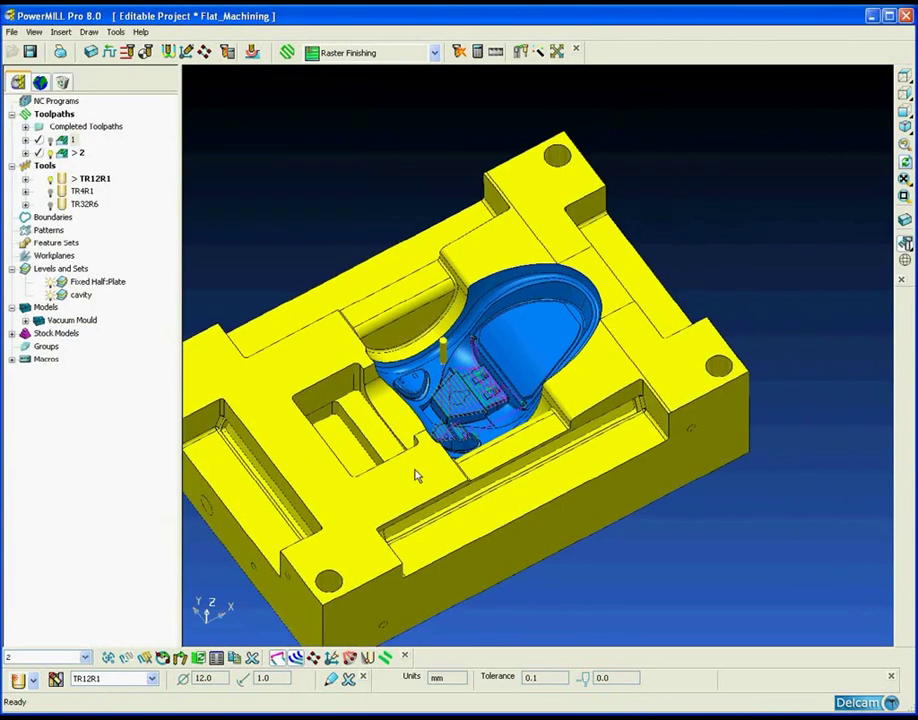
# - Zoom to the cavity and play toolpath 2's simulation from start with the TR12R1 tool
pyautogui.scroll(6, 467, 503)
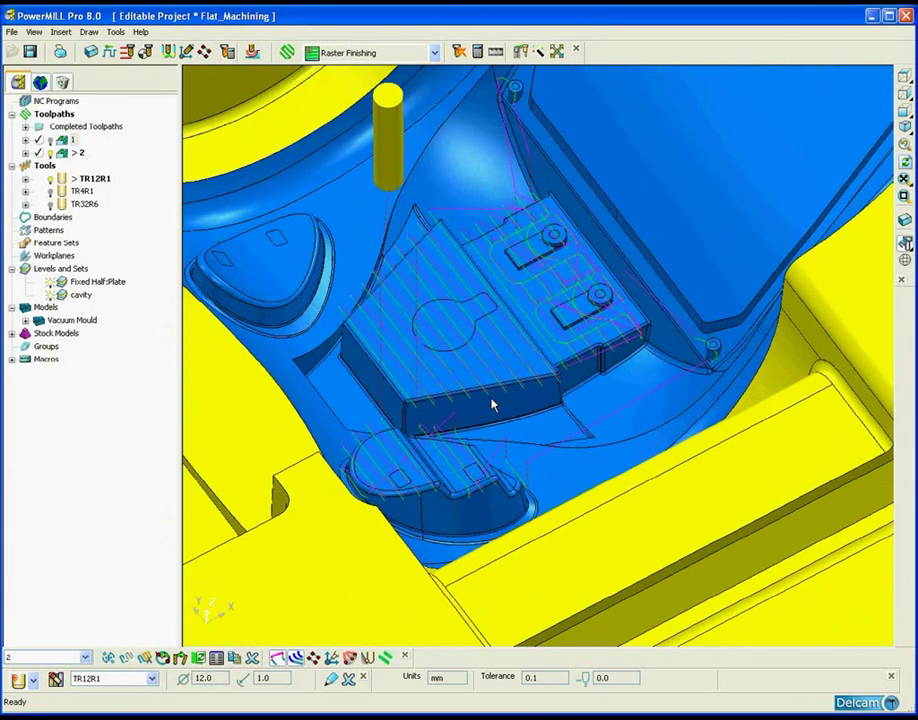
pyautogui.moveTo(492, 403)
pyautogui.mouseDown(button='middle')
pyautogui.moveTo(506, 383)
pyautogui.moveTo(494, 405)
pyautogui.mouseUp(button='middle')
pyautogui.rightClick(68, 148)
pyautogui.click(88, 185)
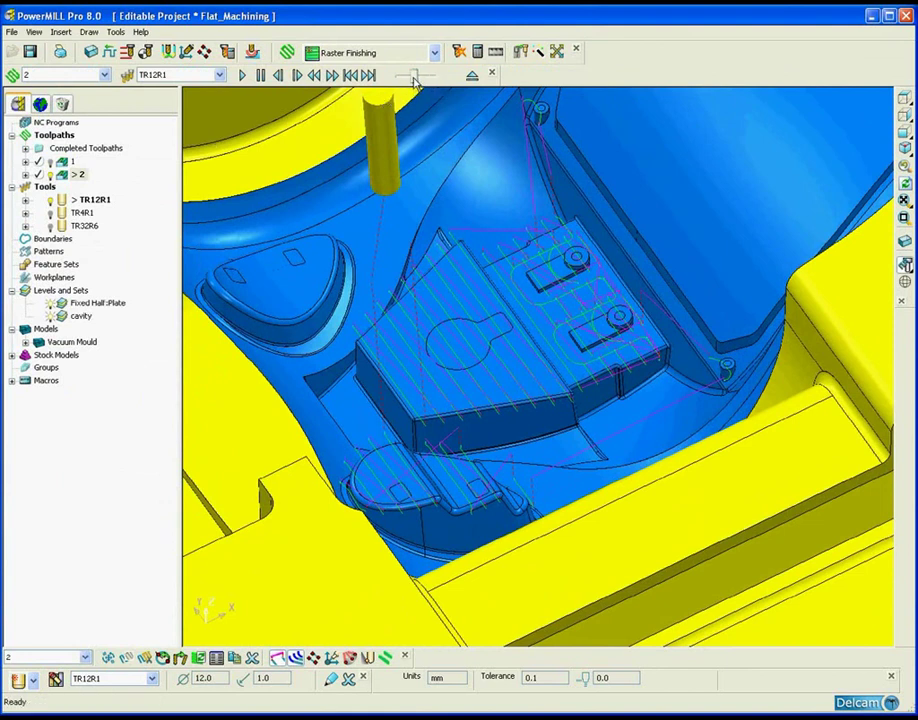
pyautogui.click(250, 77)
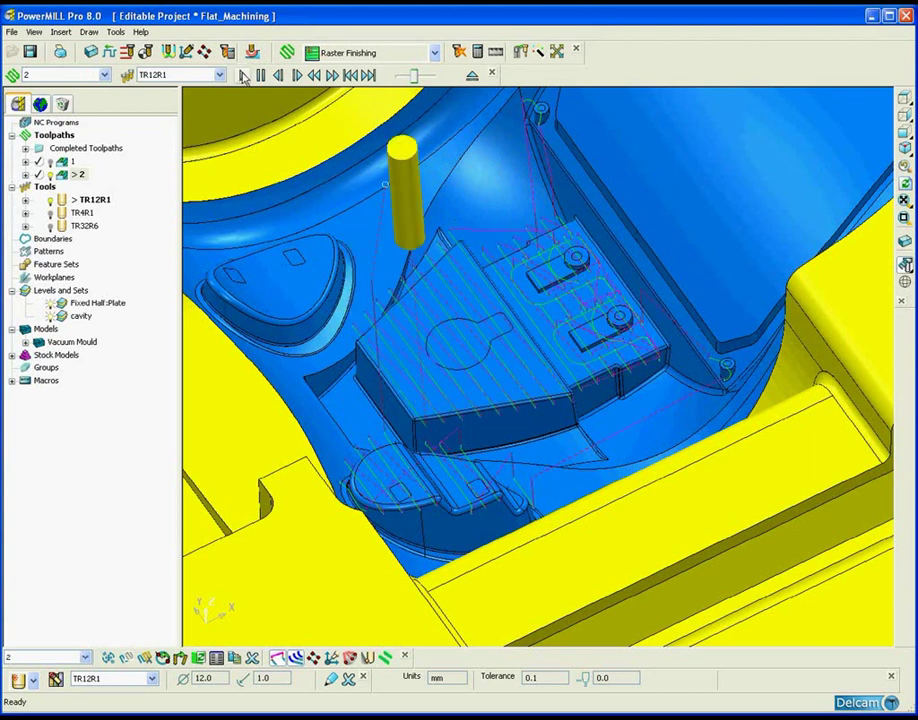
# - Start an Offset Flat Finishing toolpath with tool TR4R1 and stepover 1.0
pyautogui.click(289, 52)
pyautogui.click(70, 558)
pyautogui.click(327, 624)
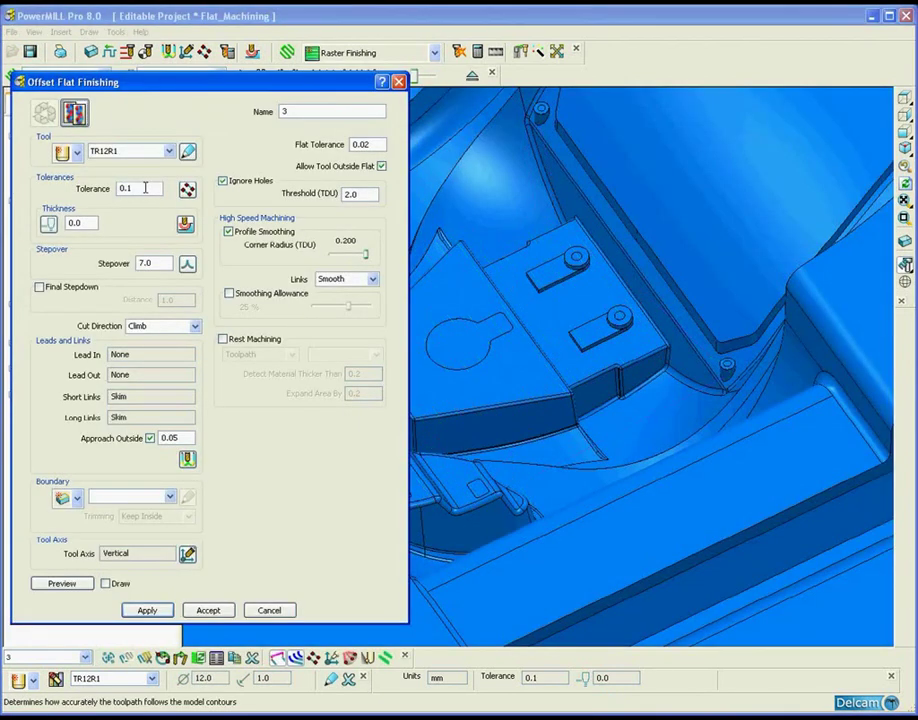
pyautogui.click(169, 151)
pyautogui.click(148, 182)
pyautogui.click(159, 263)
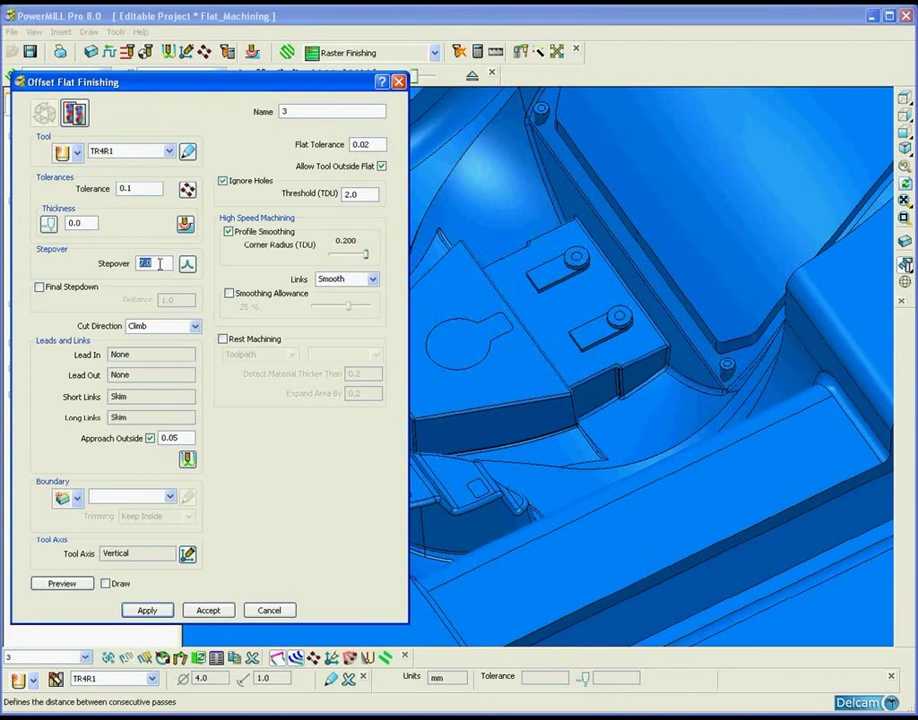
pyautogui.write('1')
# - Enable final stepdown and rest machining against toolpath 2, then calculate toolpath 3
pyautogui.click(39, 287)
pyautogui.click(172, 299)
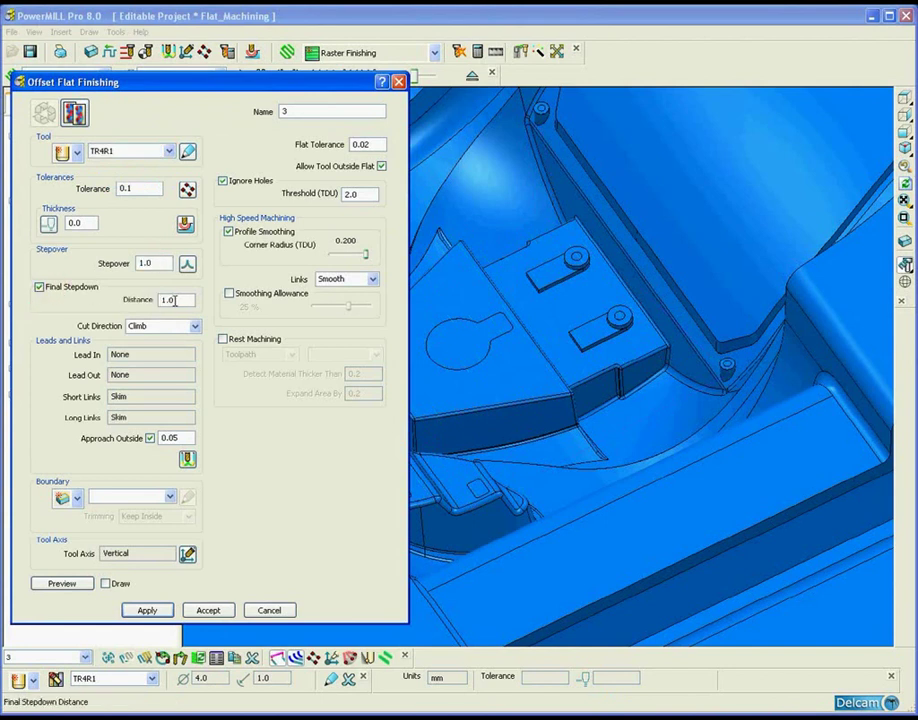
pyautogui.click(223, 340)
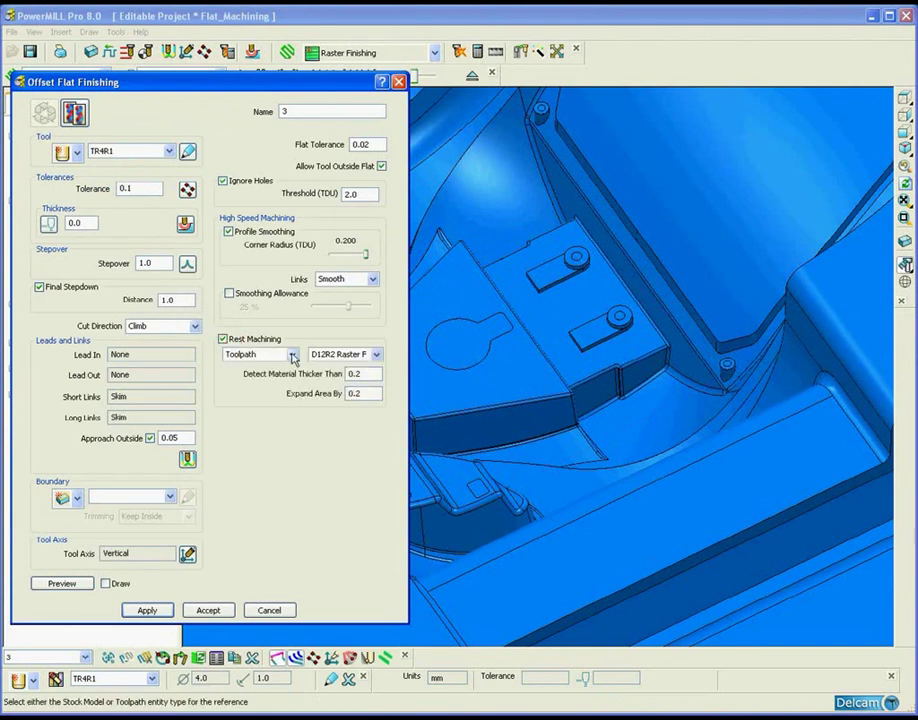
pyautogui.click(377, 354)
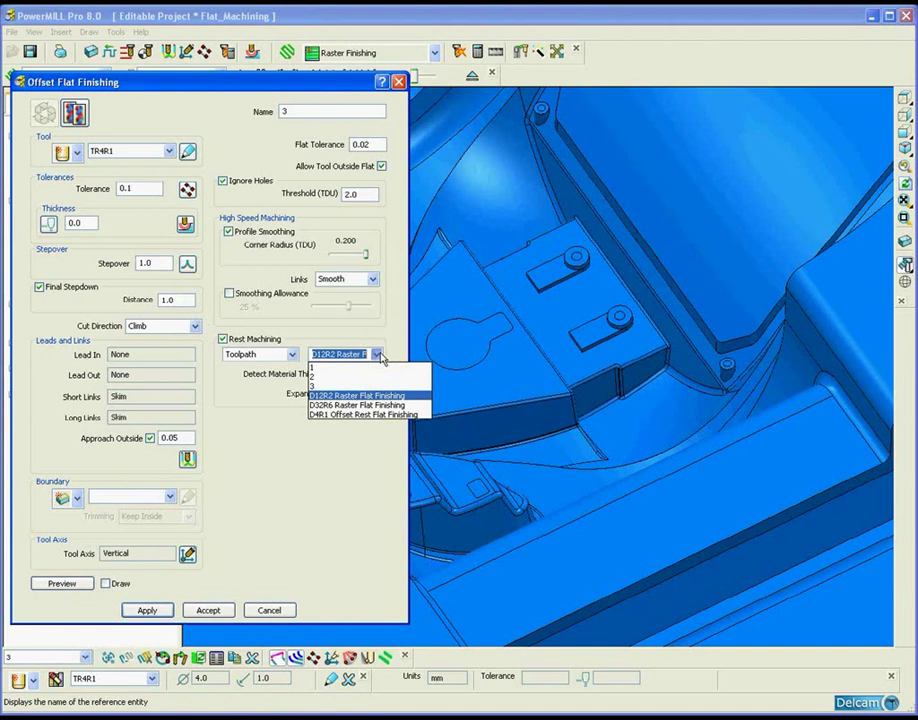
pyautogui.click(374, 377)
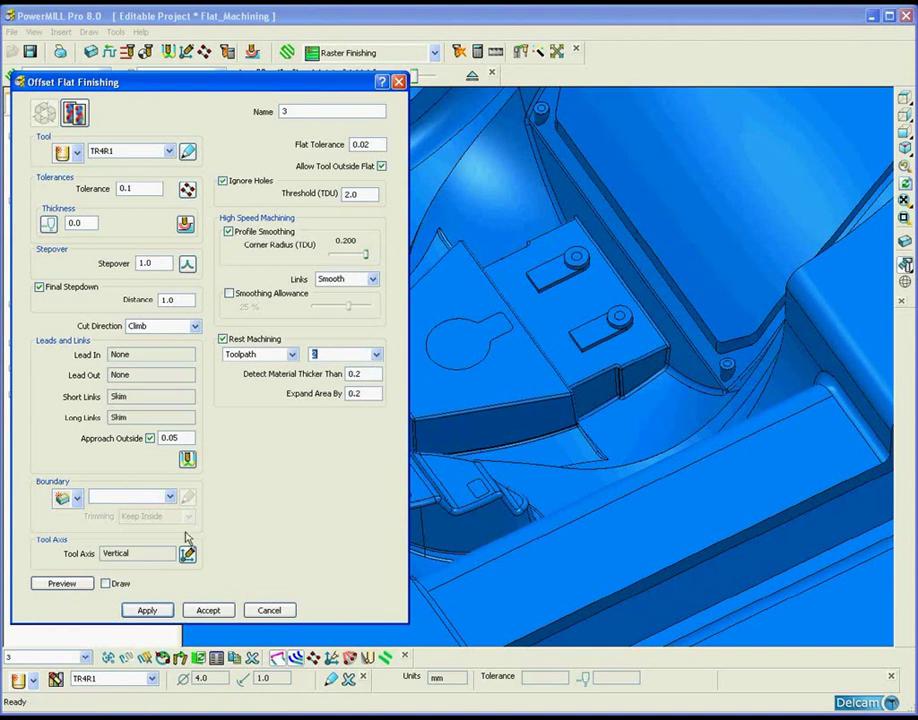
pyautogui.click(147, 612)
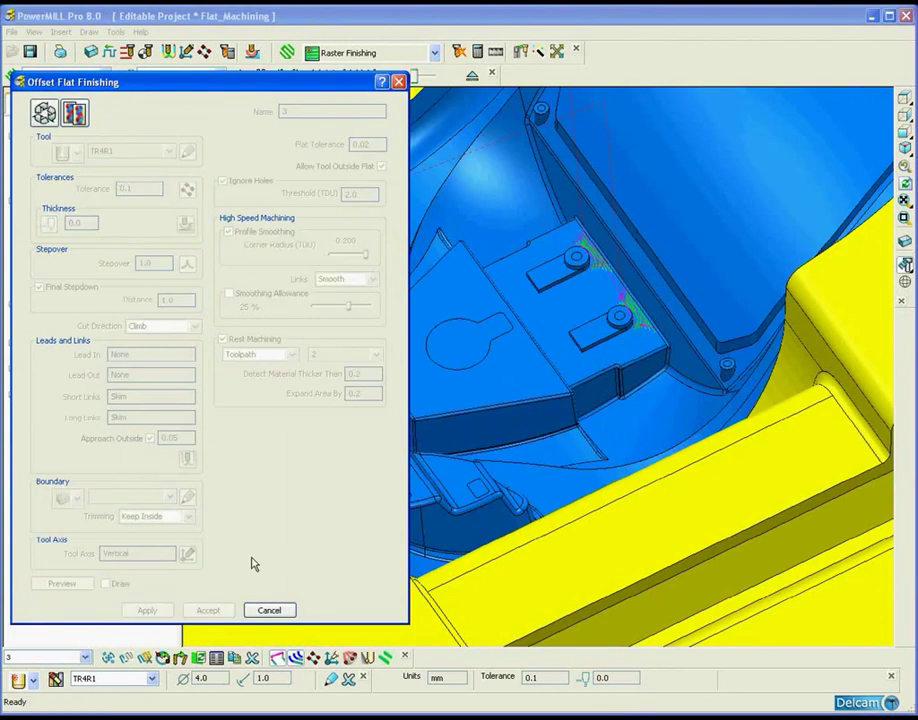
# - Close the form, zoom onto the two bosses, and show toolpath 3 in plain colour
pyautogui.click(269, 609)
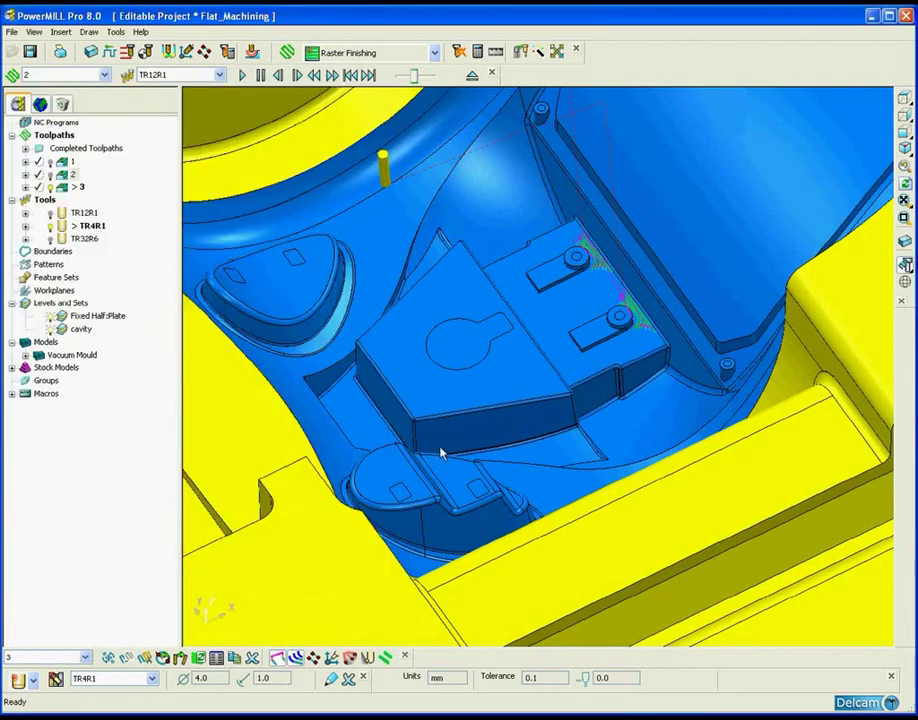
pyautogui.scroll(6, 522, 368)
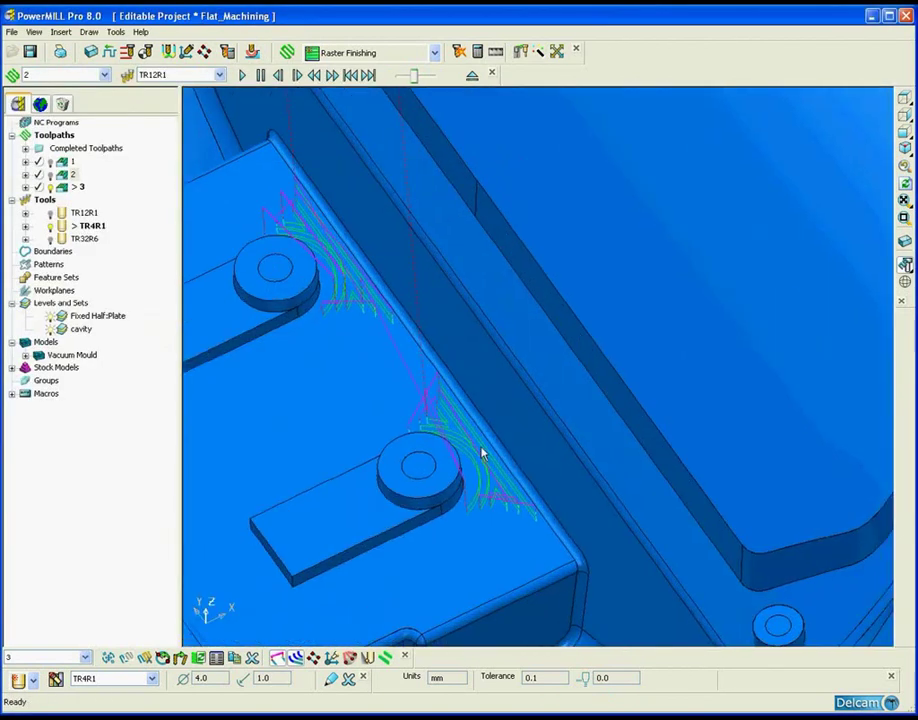
pyautogui.keyDown('shift'); pyautogui.moveTo(518, 404); pyautogui.dragTo(507, 461, button='middle'); pyautogui.keyUp('shift')
pyautogui.click(277, 657)
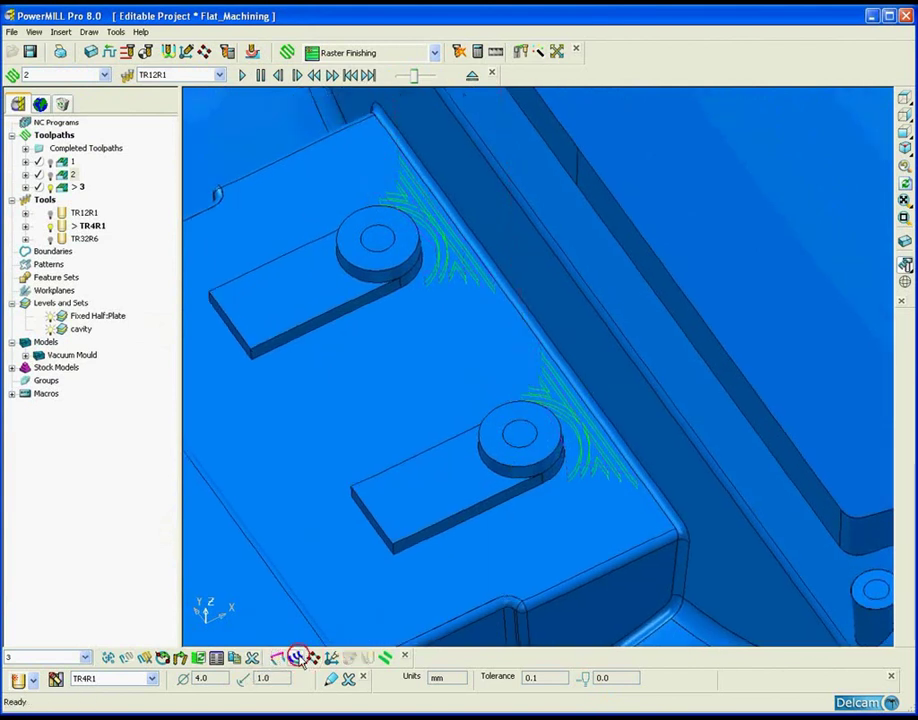